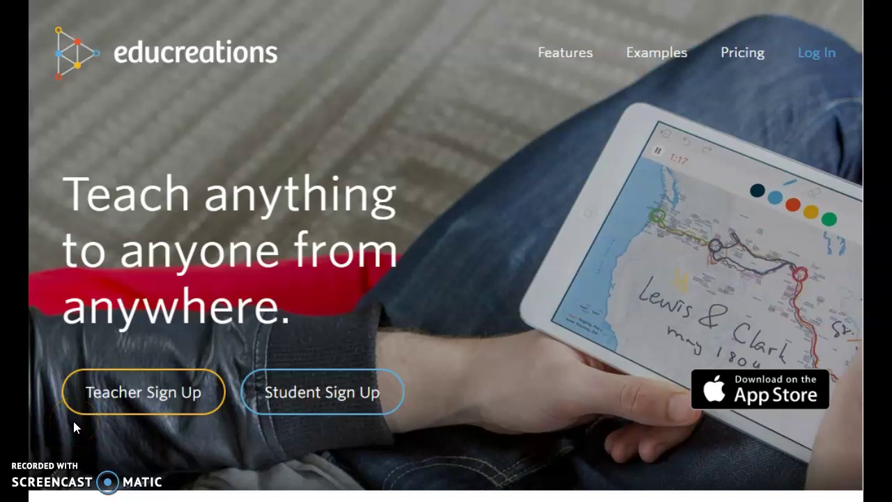
Open the teacher sign-up form and enter the teacher's first name, last name and e-mail address.
left_click(127, 399)
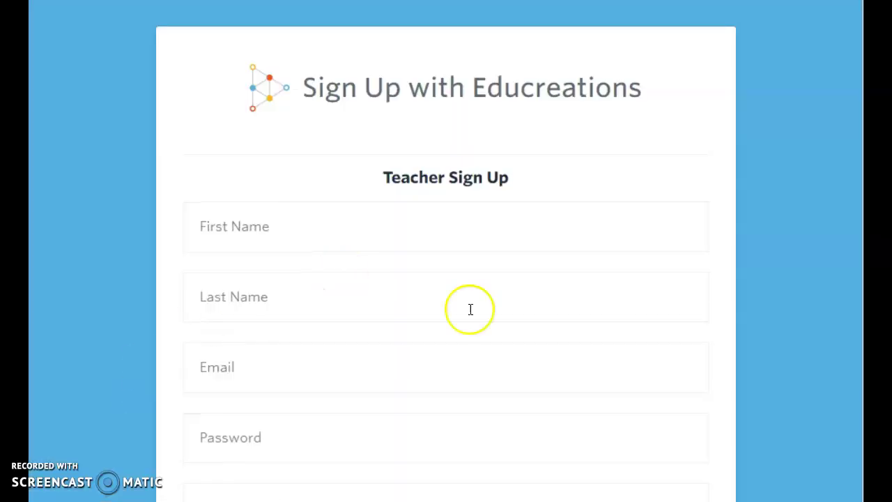
scroll(498, 345, "down", 5)
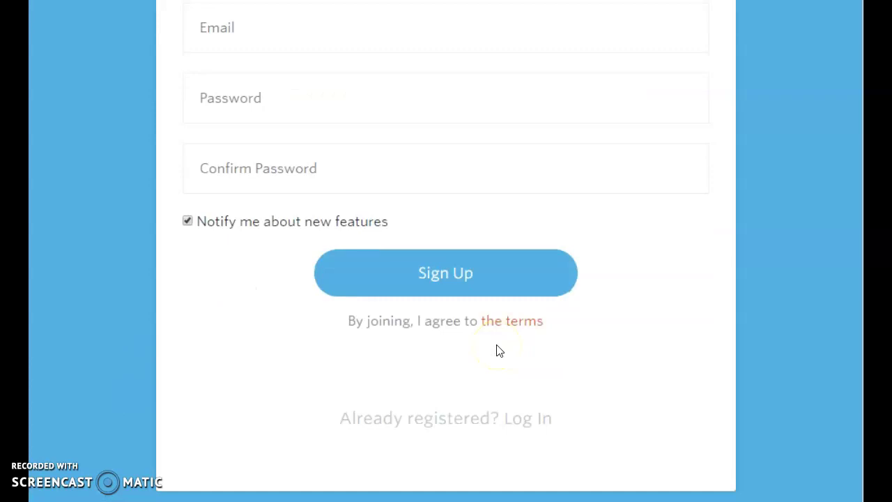
scroll(497, 348, "up", 5)
left_click(333, 211)
key("Tab")
key("Tab")
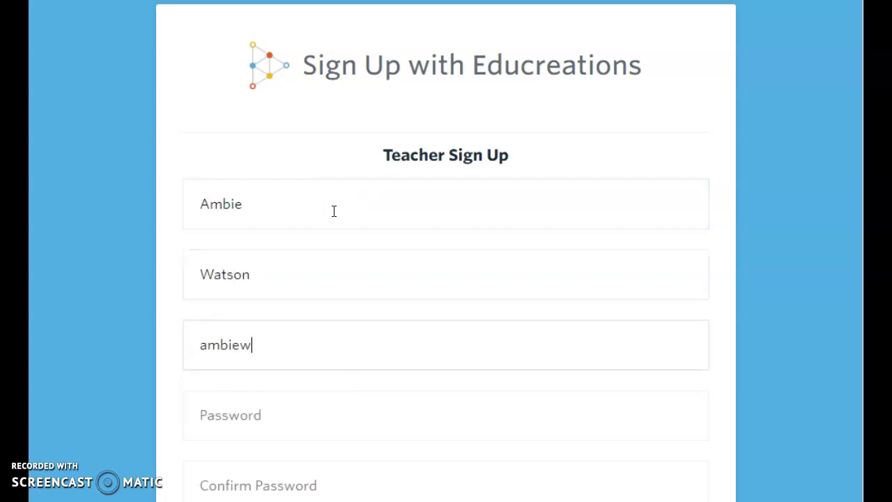
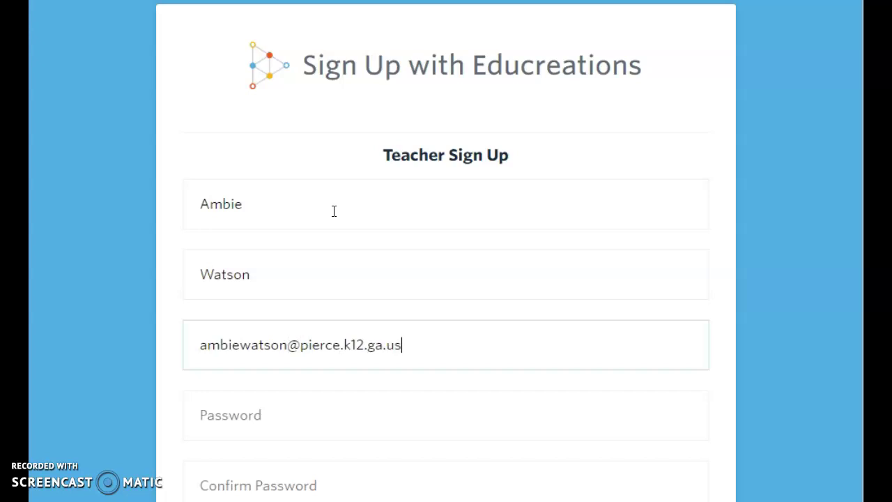
Enter and confirm the account password, and opt out of new-feature notifications.
key("Tab")
type("********")
key("Tab")
type("********")
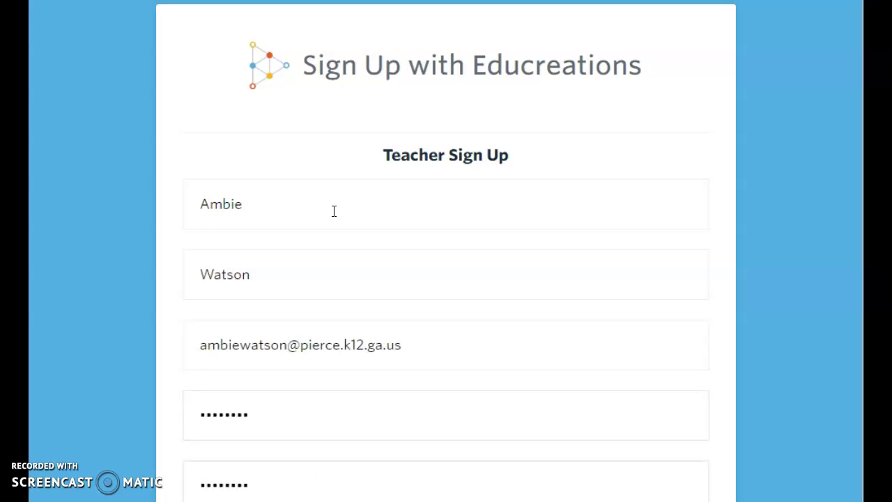
scroll(334, 211, "down", 5)
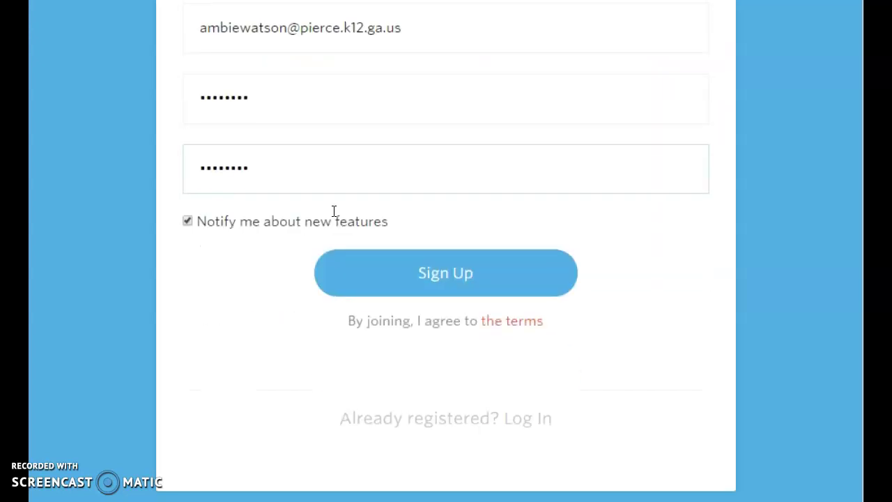
left_click(188, 223)
Submit the sign-up and confirm Pierce County Middle School as the school affiliation.
left_click(362, 287)
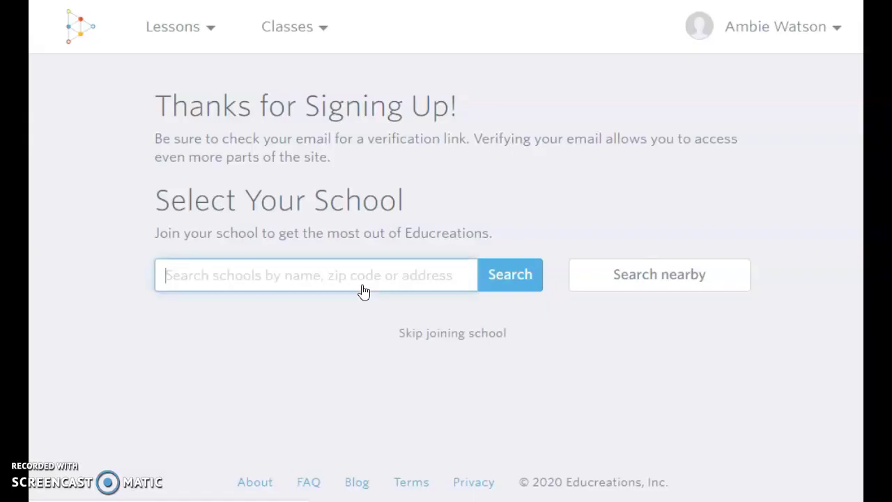
type("Pierce ")
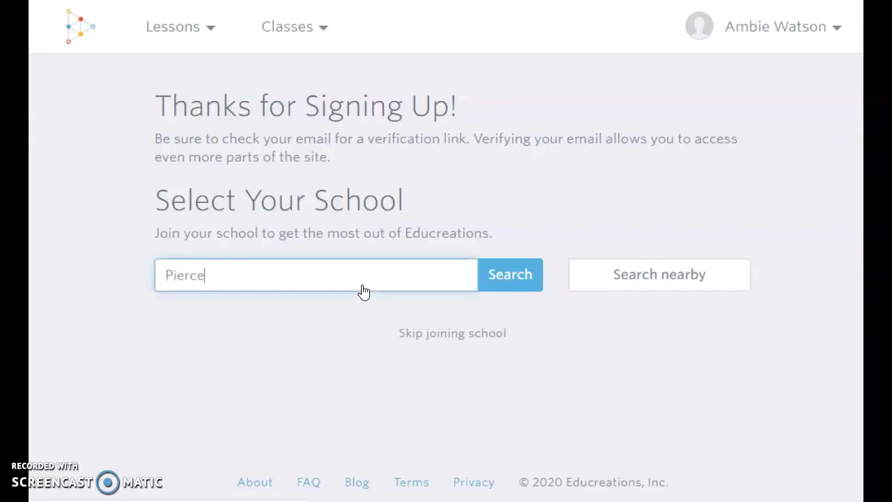
type("County Middle S")
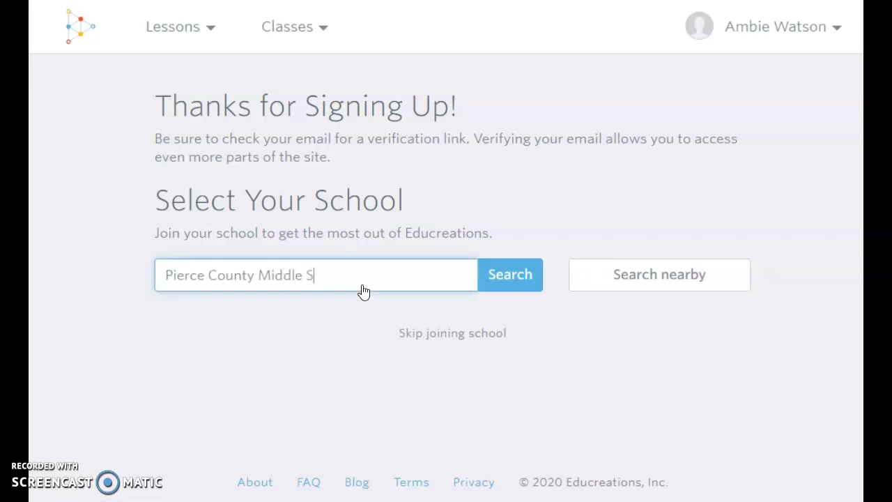
type("chool")
key("Return")
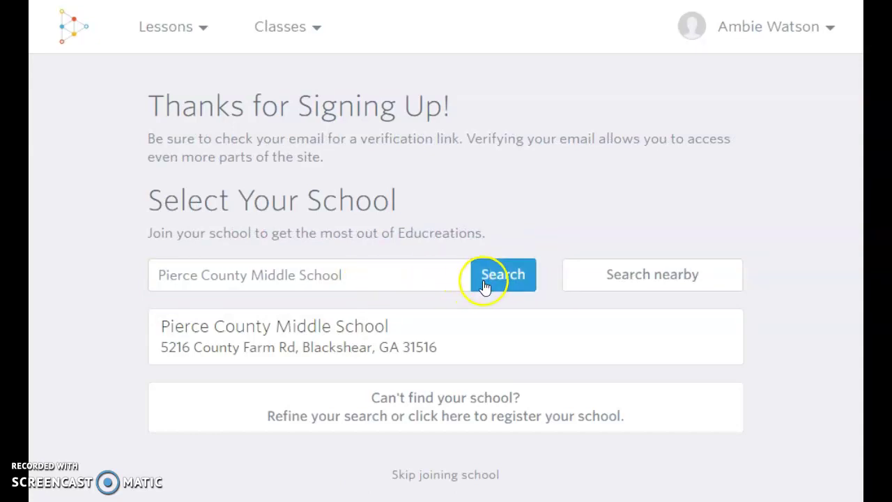
left_click(440, 335)
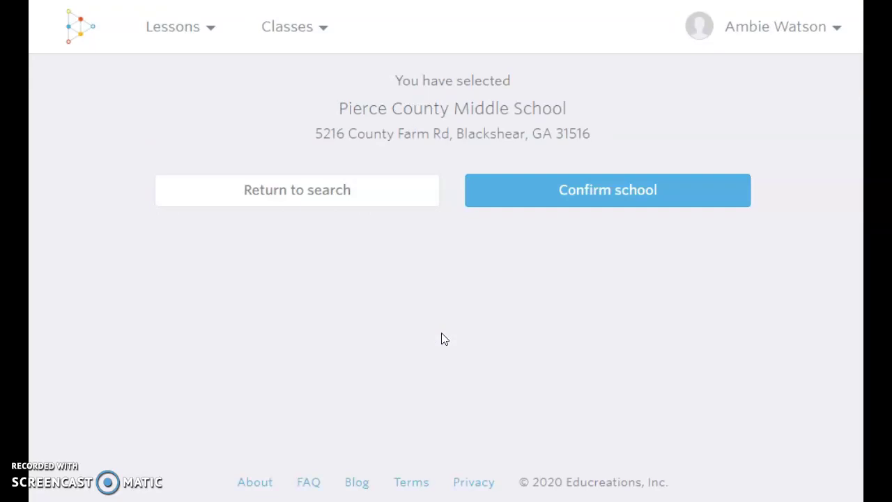
left_click(519, 187)
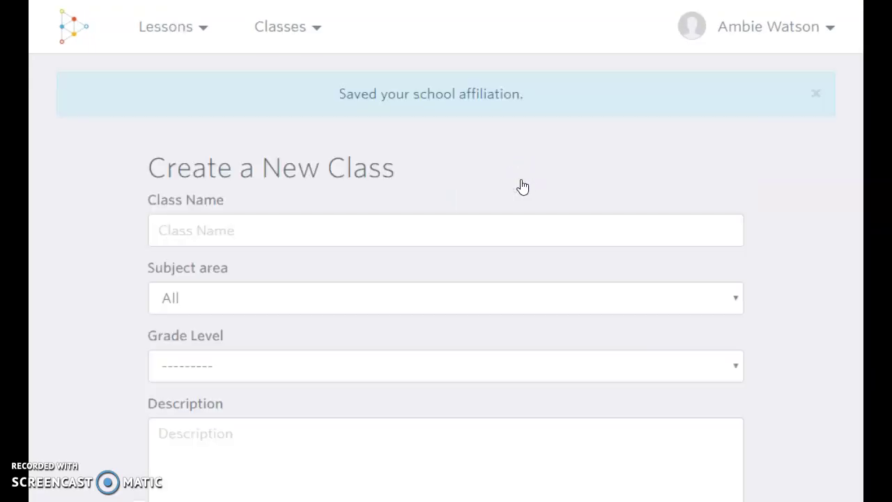
Create a class named after the teacher with subject area Math, subject Algebra, grade 7th.
left_click(532, 223)
type("Mrs. Watson's Clas")
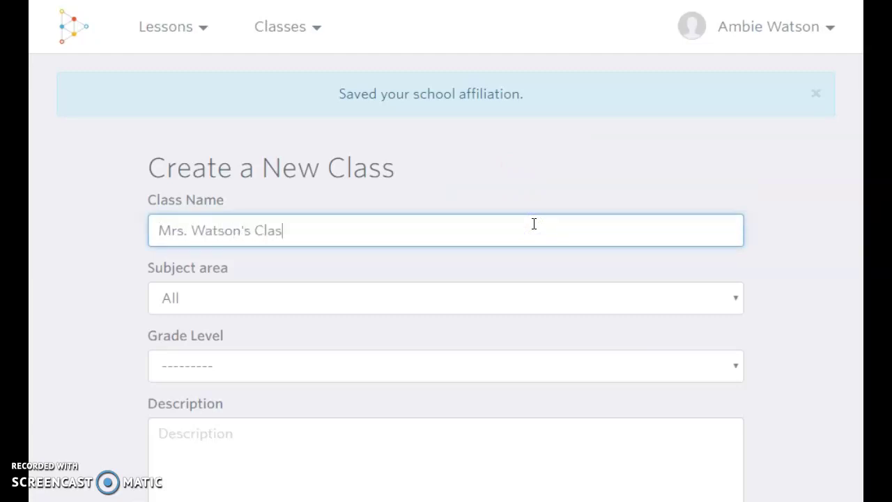
type("s")
left_click(542, 300)
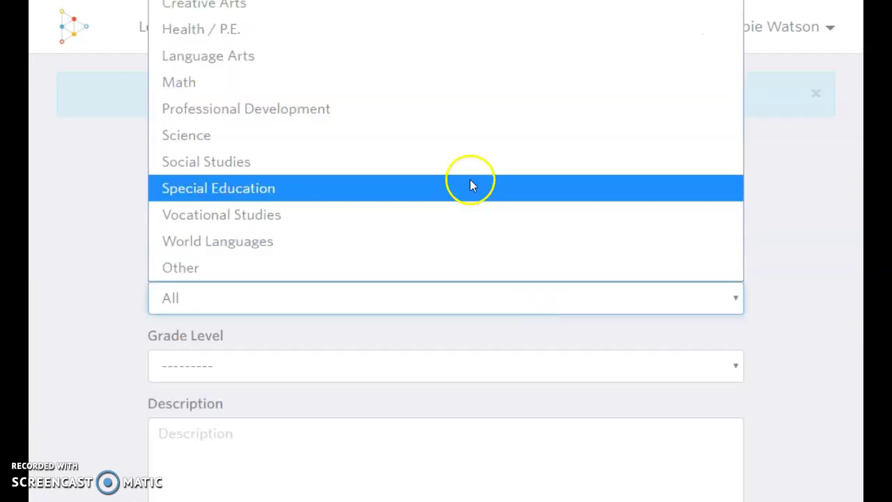
left_click(411, 85)
left_click(373, 377)
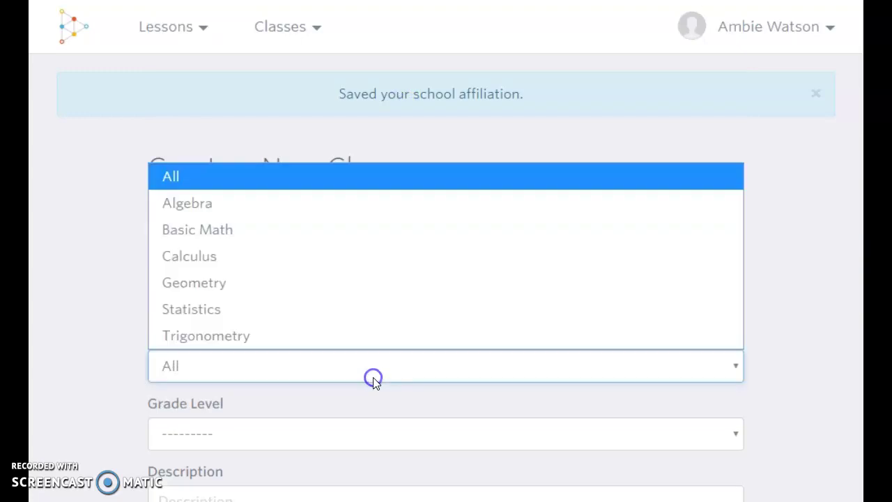
left_click(311, 211)
left_click(324, 438)
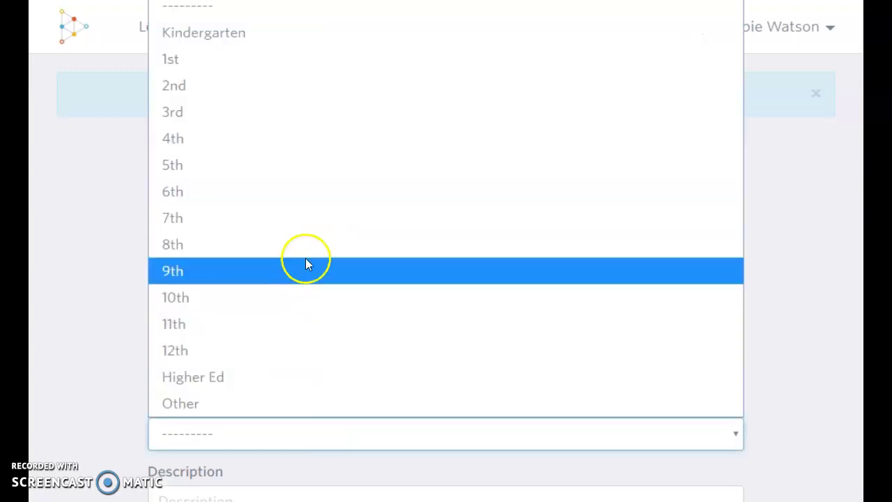
left_click(291, 219)
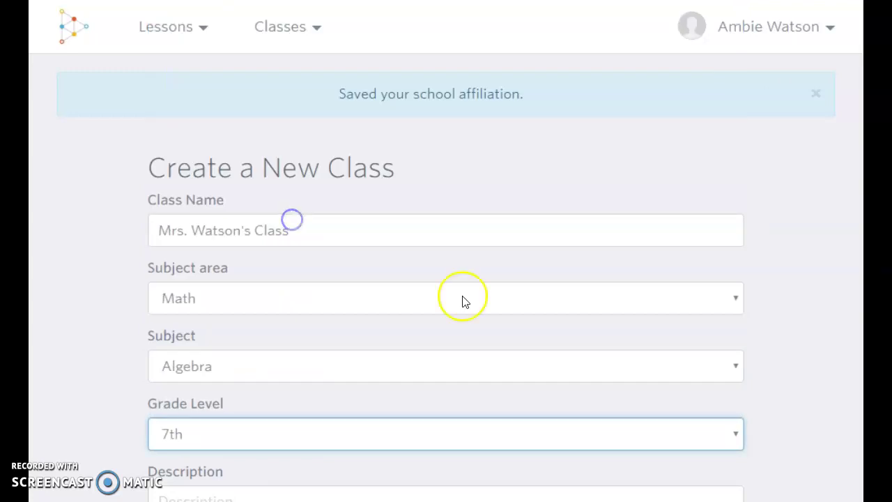
left_click(705, 374)
left_click(758, 386)
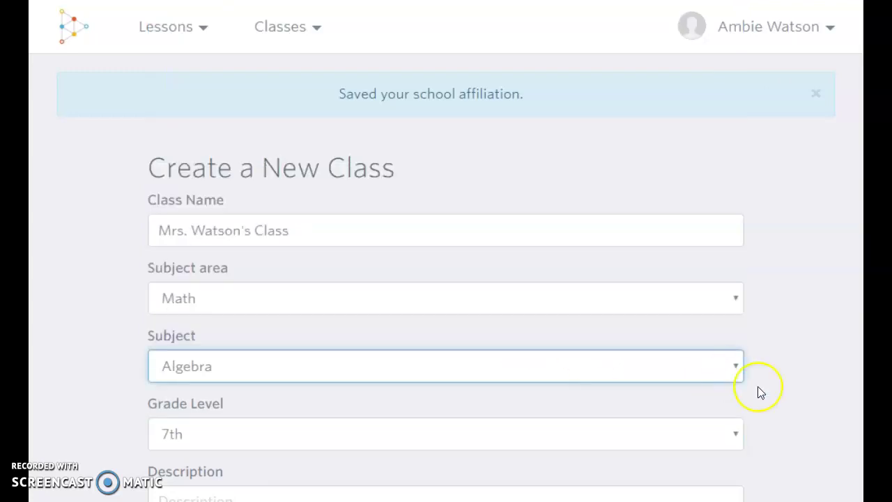
scroll(757, 386, "down", 4)
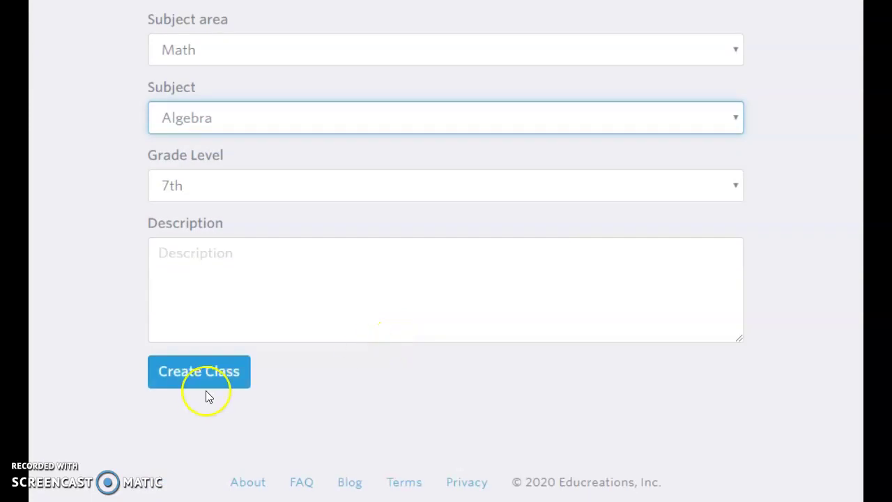
left_click(202, 384)
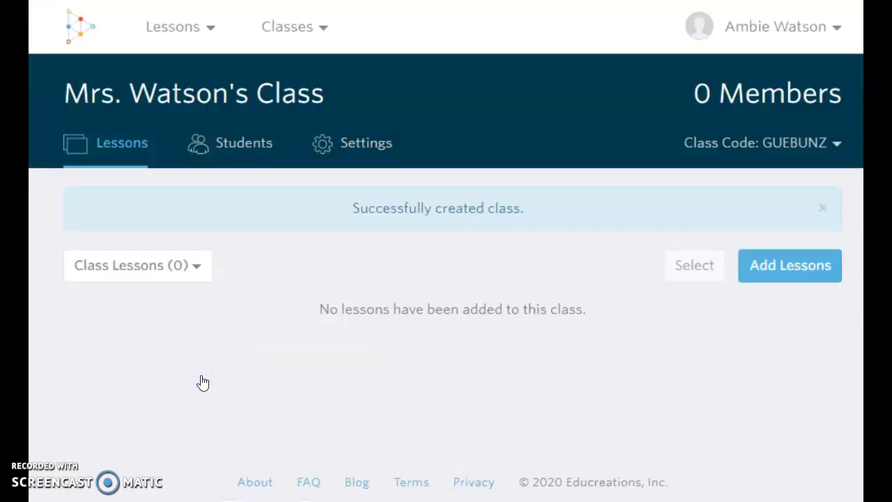
Check the class's Students and Settings tabs, then go to Add Lessons and show the lesson options.
left_click(227, 143)
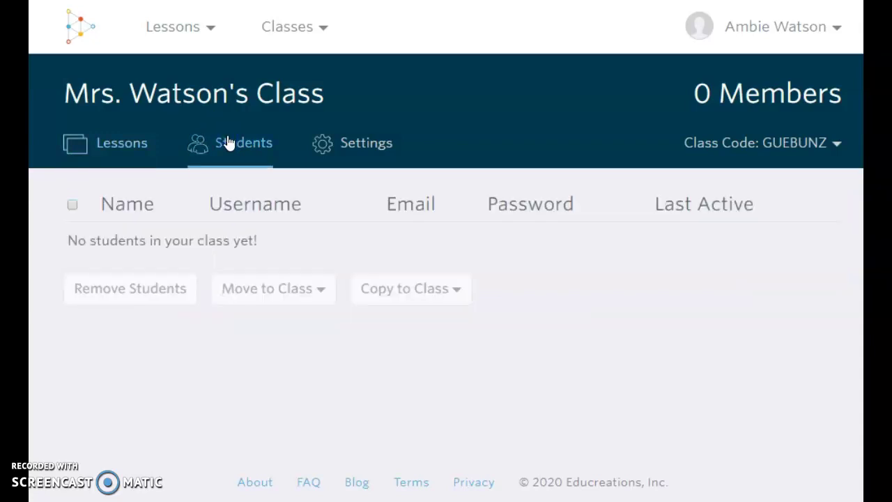
left_click(326, 144)
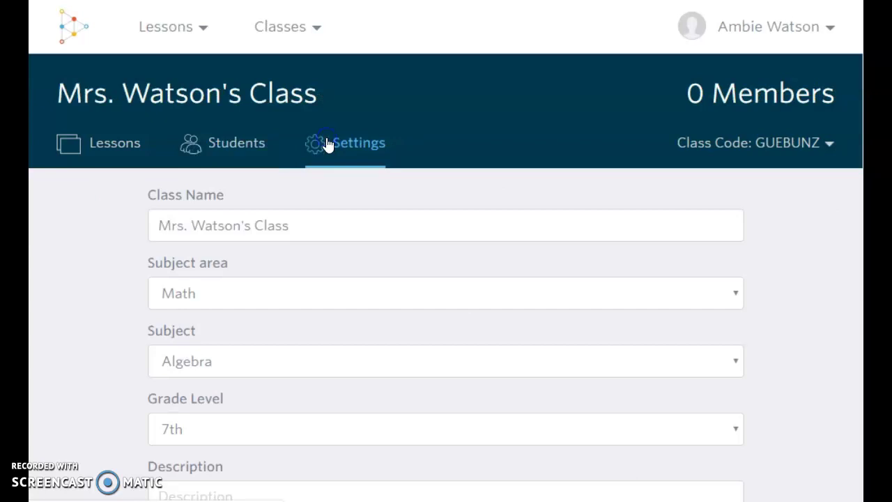
scroll(338, 322, "down", 5)
scroll(339, 325, "up", 5)
left_click(93, 157)
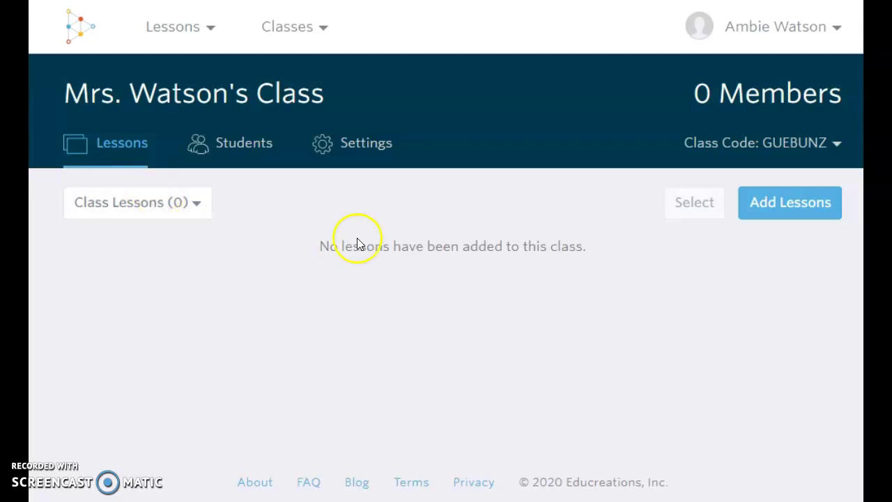
left_click(780, 219)
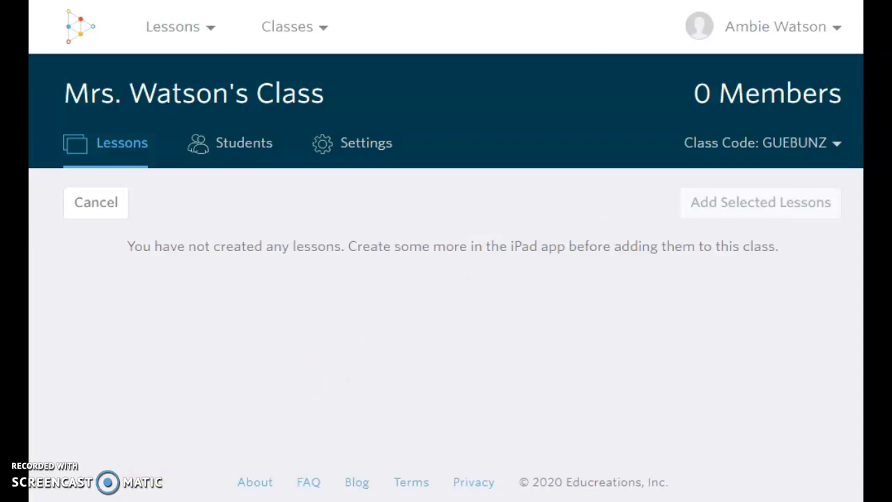
left_click(179, 32)
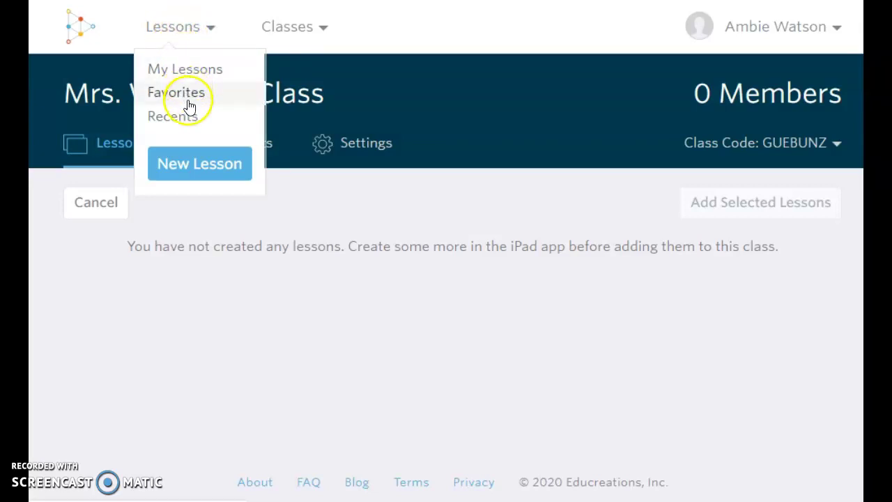
Start a new lesson, then create a blank Google Slides presentation from Google Drive's New menu.
left_click(188, 162)
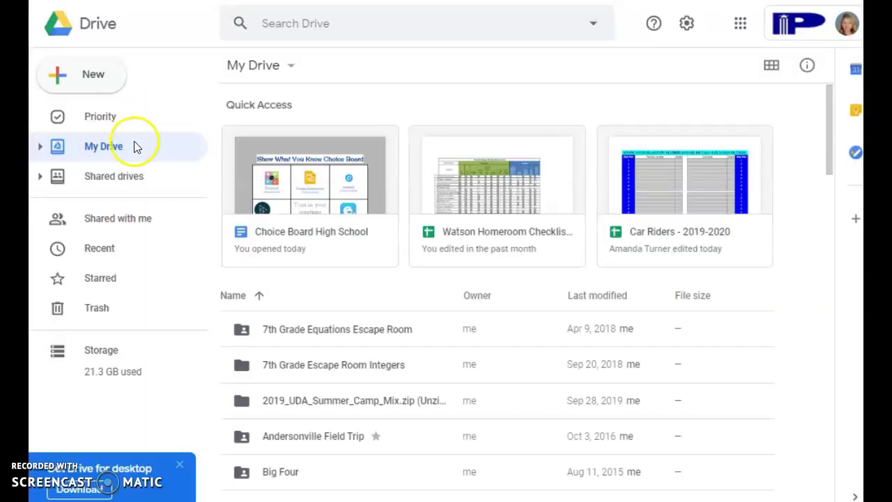
left_click(100, 85)
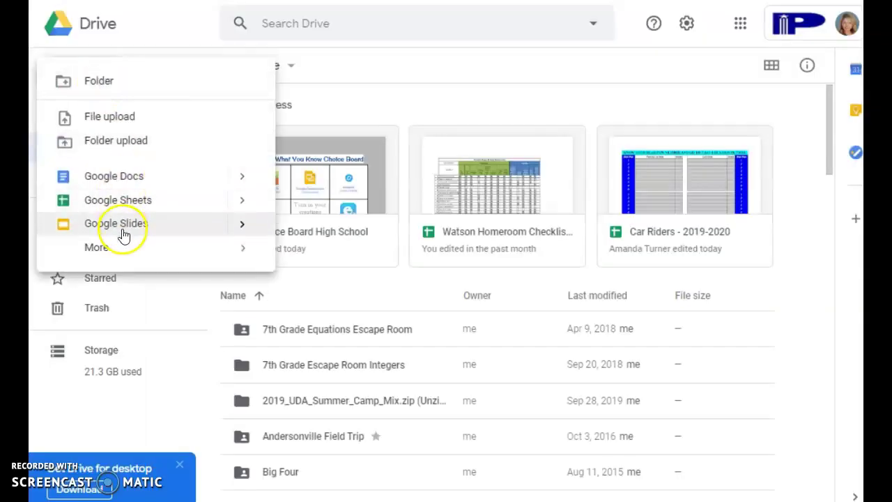
mouse_move(239, 229)
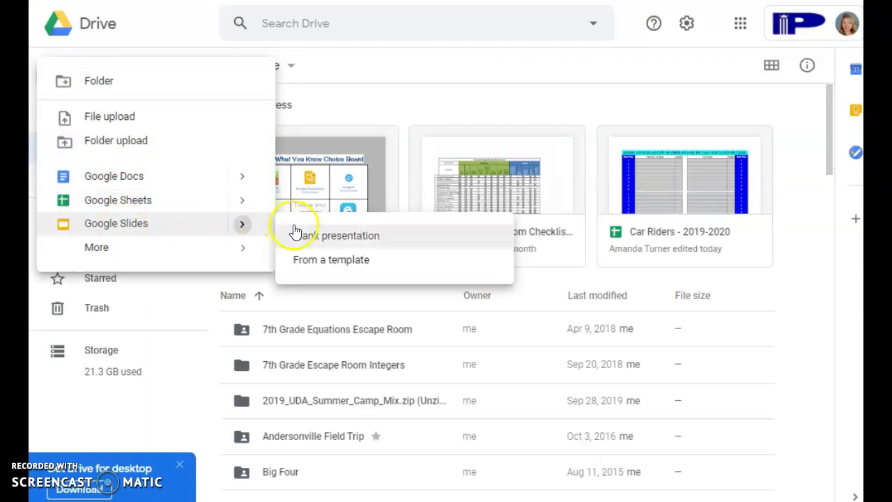
left_click(311, 235)
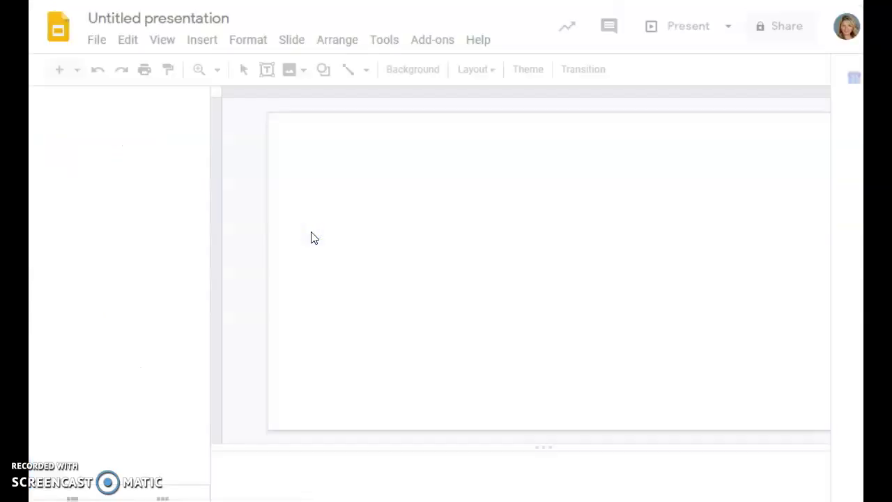
Browse the Insert, Format and Slide menus to display the slide layout choices.
left_click(454, 260)
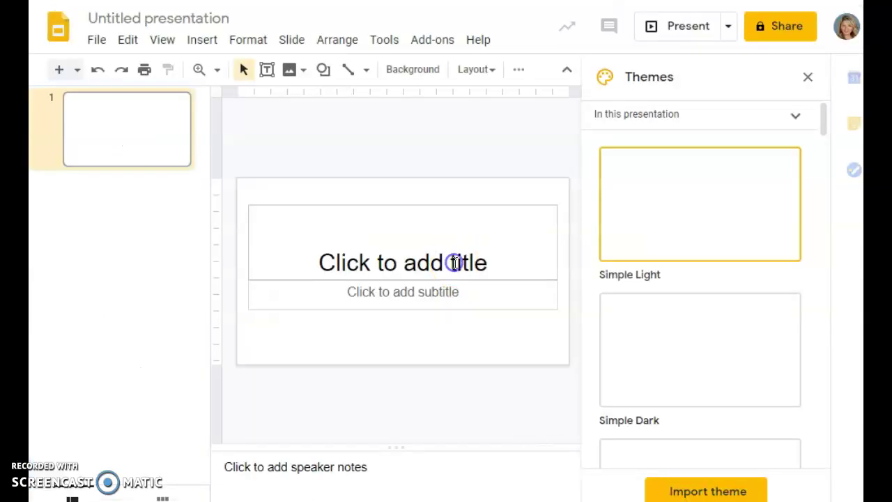
left_click(208, 41)
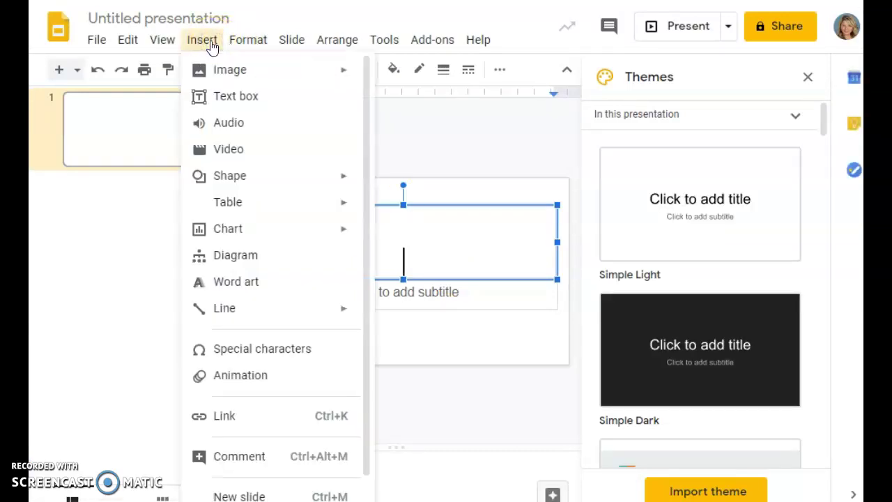
left_click(267, 43)
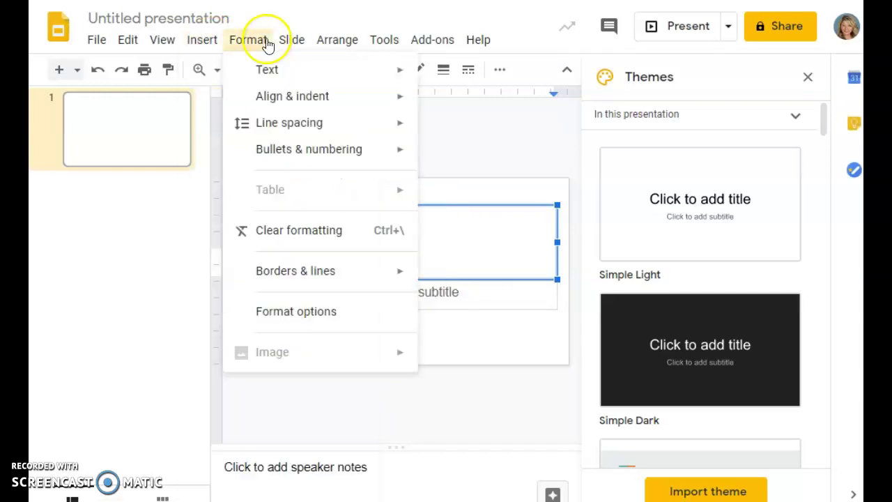
left_click(293, 41)
left_click(364, 243)
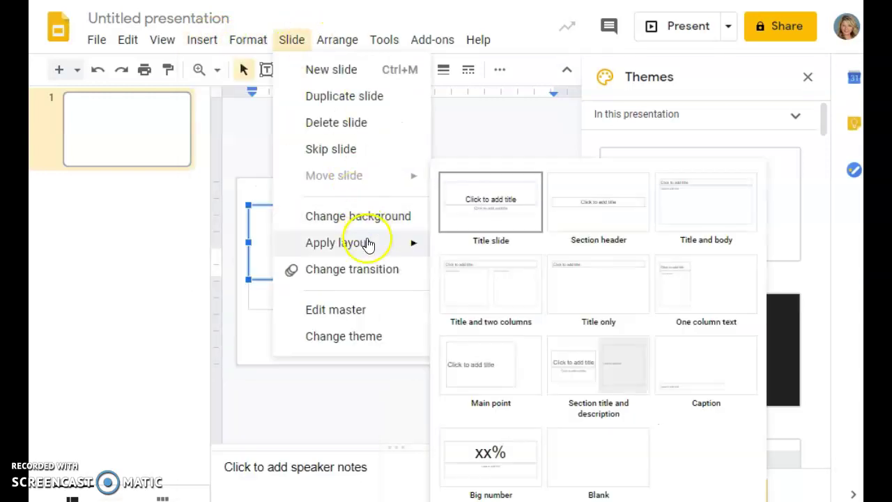
Apply the Title and body layout and title the slide 'Make Predictions'.
left_click(654, 209)
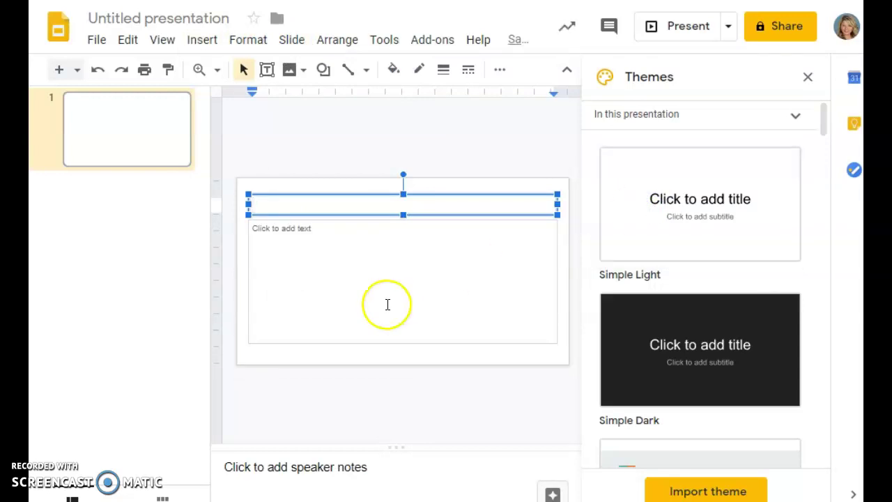
left_click(339, 303)
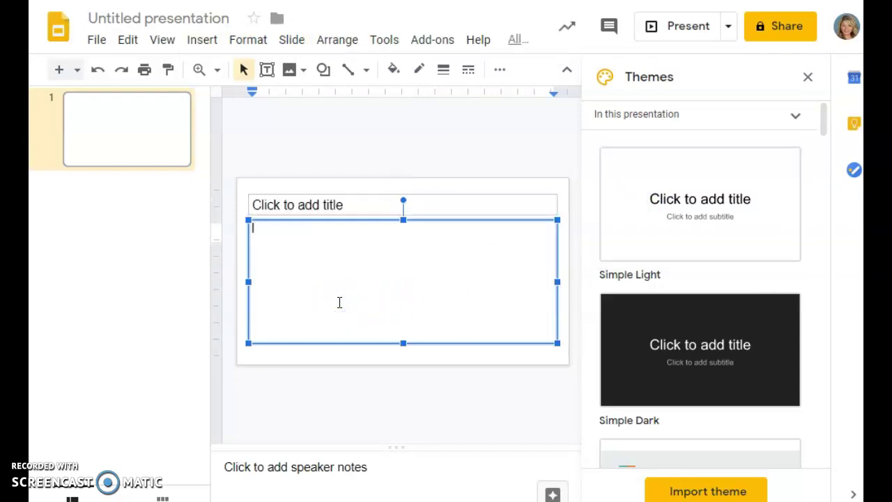
left_click(201, 40)
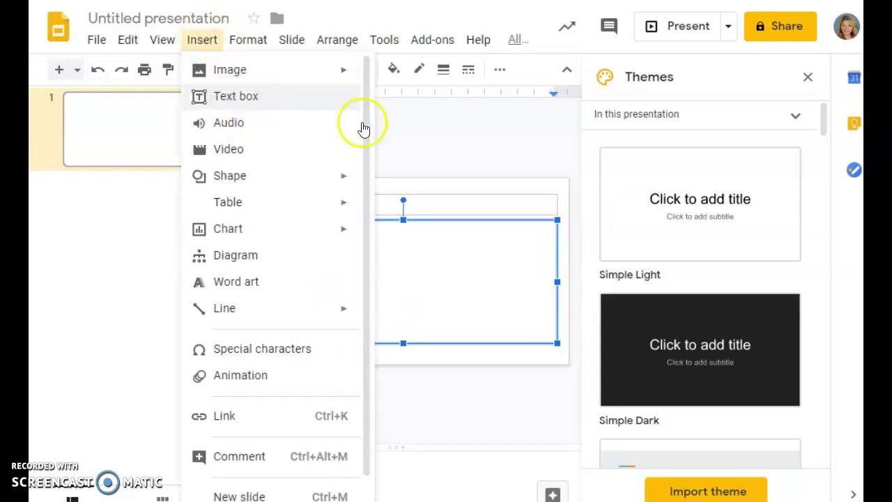
left_click(456, 209)
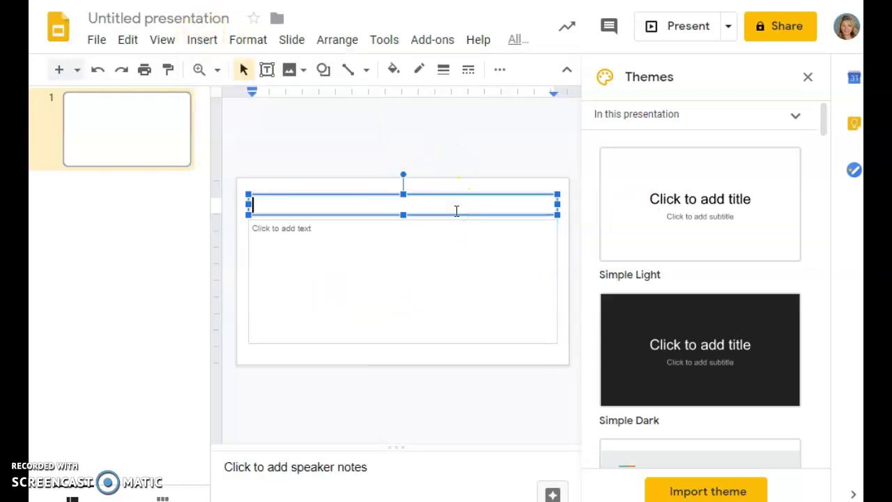
type("Make Predictions")
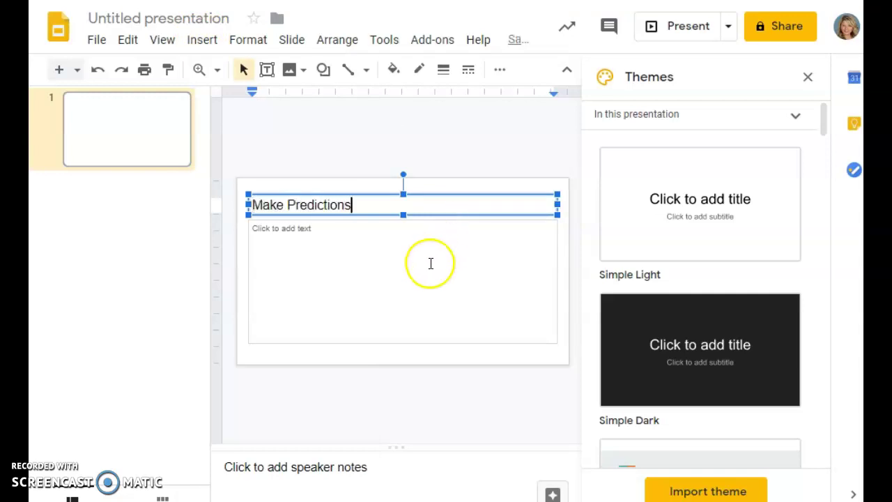
left_click(430, 262)
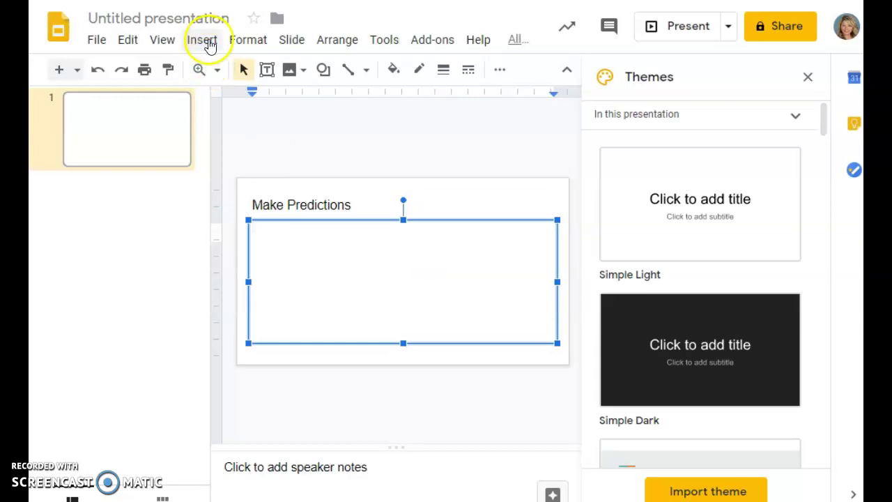
left_click(209, 44)
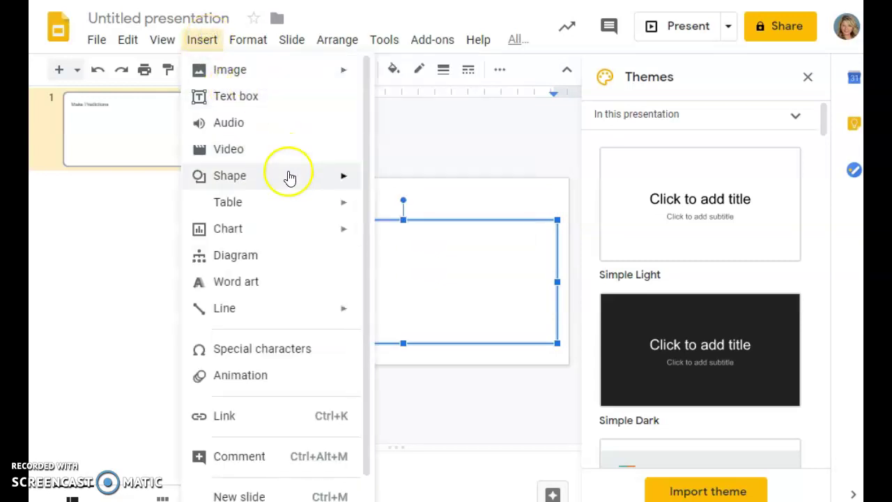
mouse_move(291, 205)
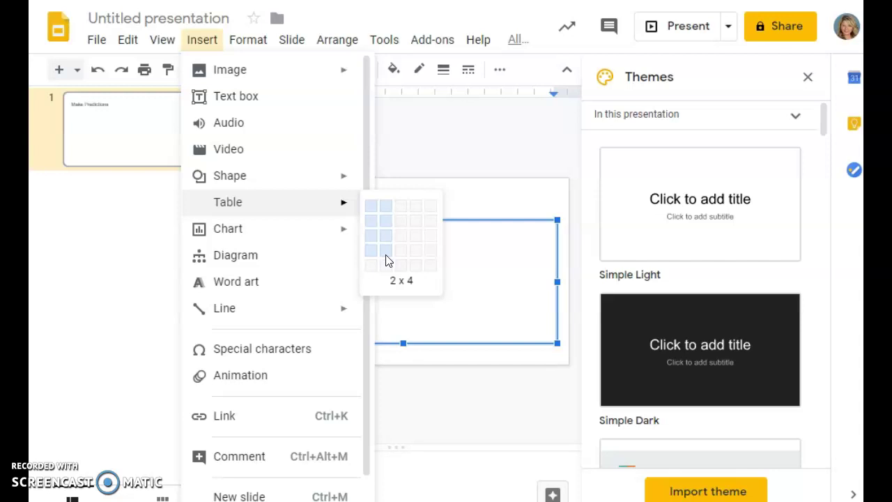
Insert a 2 x 4 table and enter Soccer 8 and Baseball/Softball 3.
left_click(386, 256)
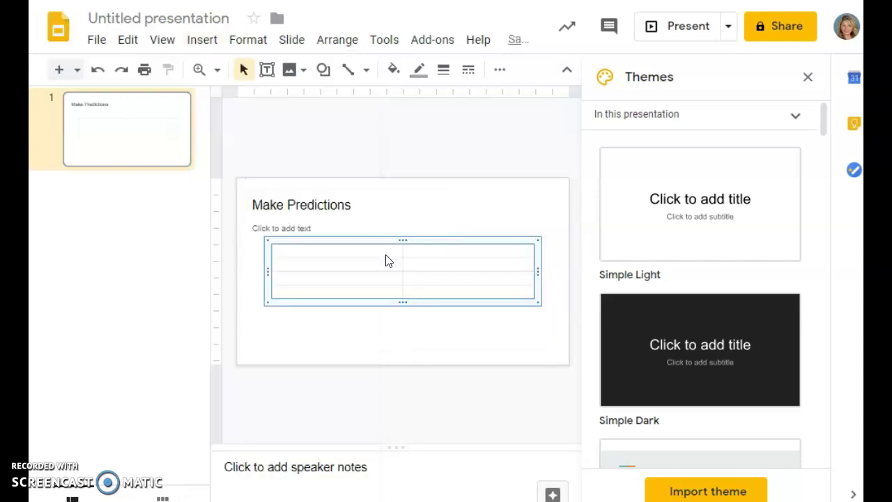
left_click(368, 251)
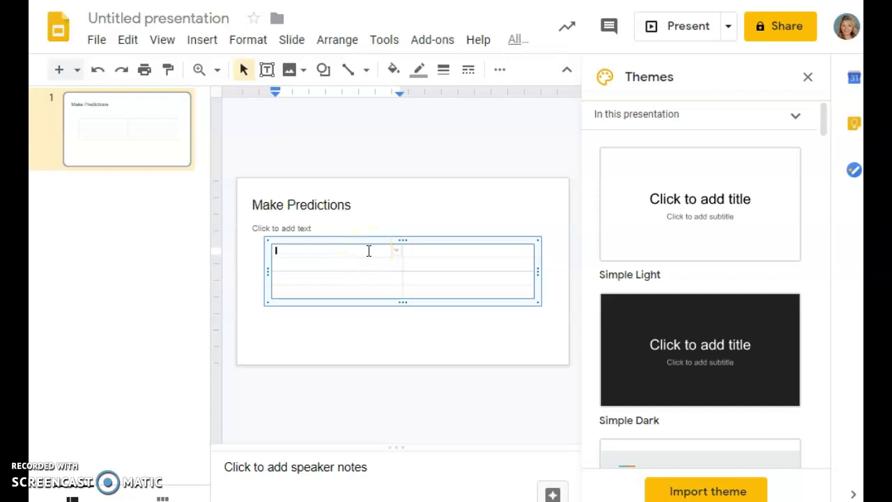
type("s")
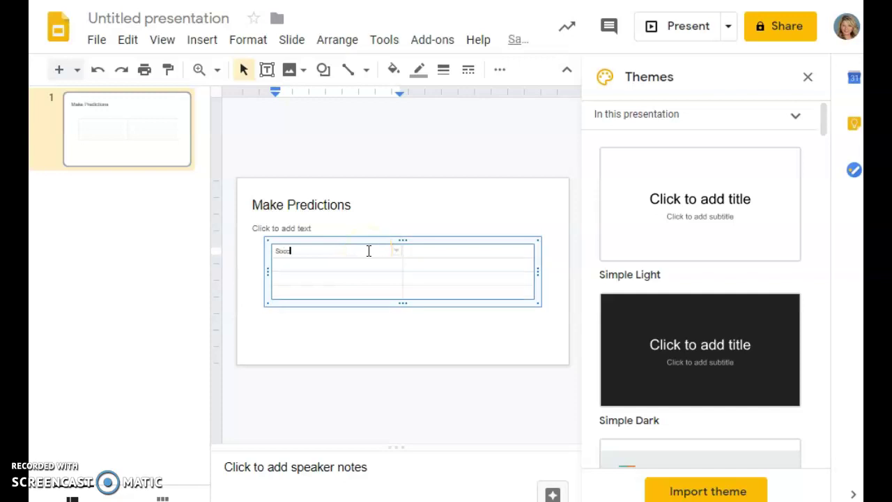
key("Tab")
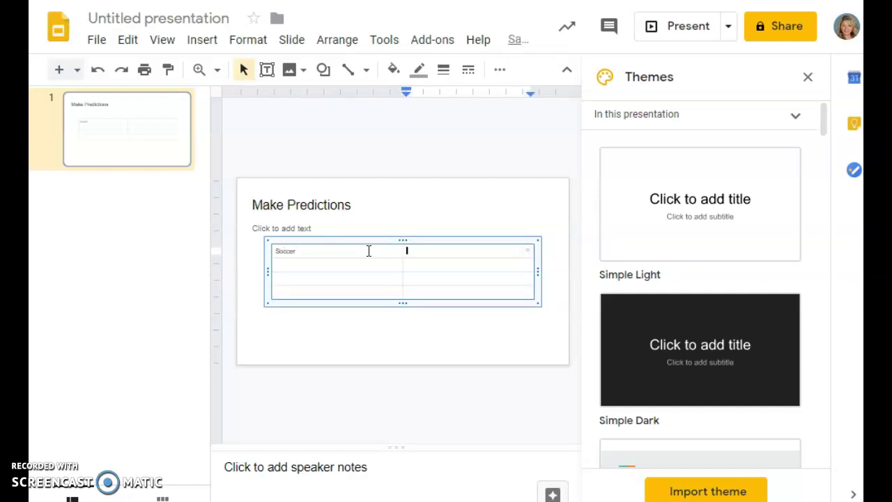
key("Tab")
type("Base")
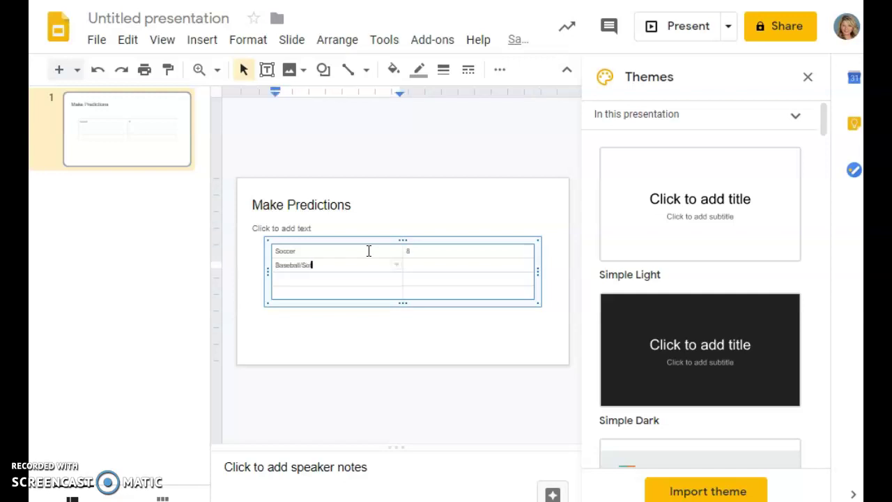
key("Tab")
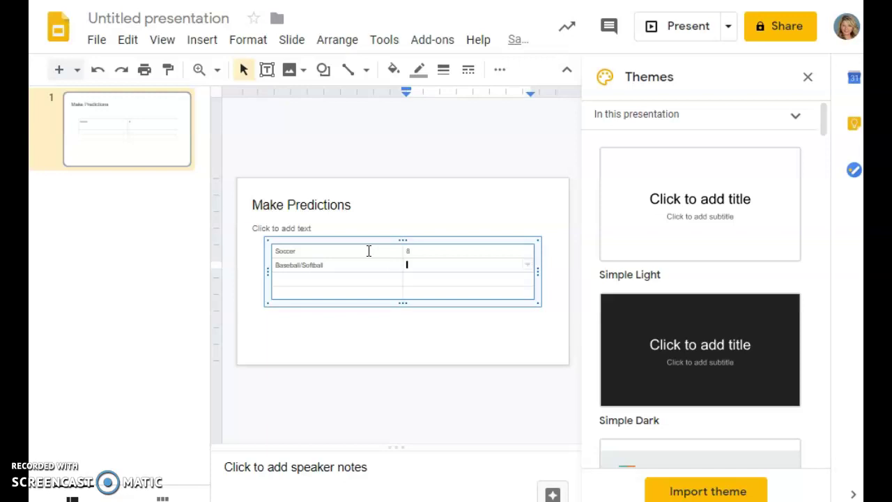
type("3")
Add Volleyball 5 and Track & Field 4, then narrow the table's number column.
key("Tab")
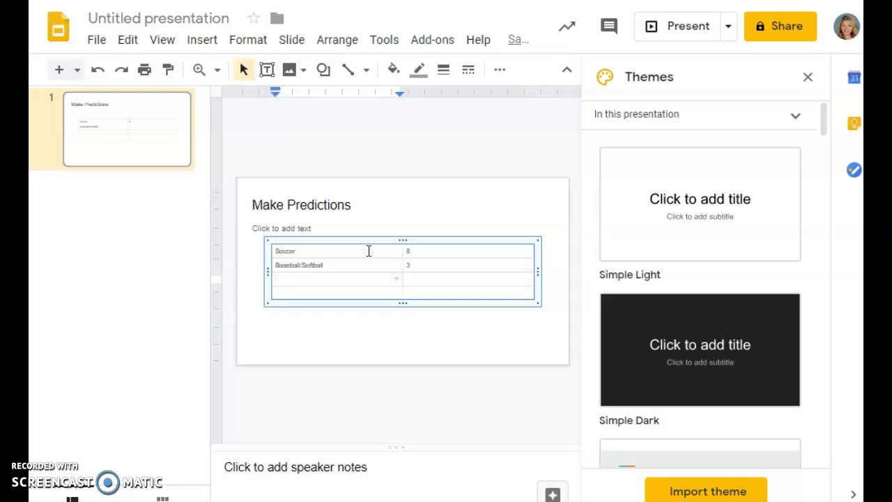
type("Volleyball")
key("Tab")
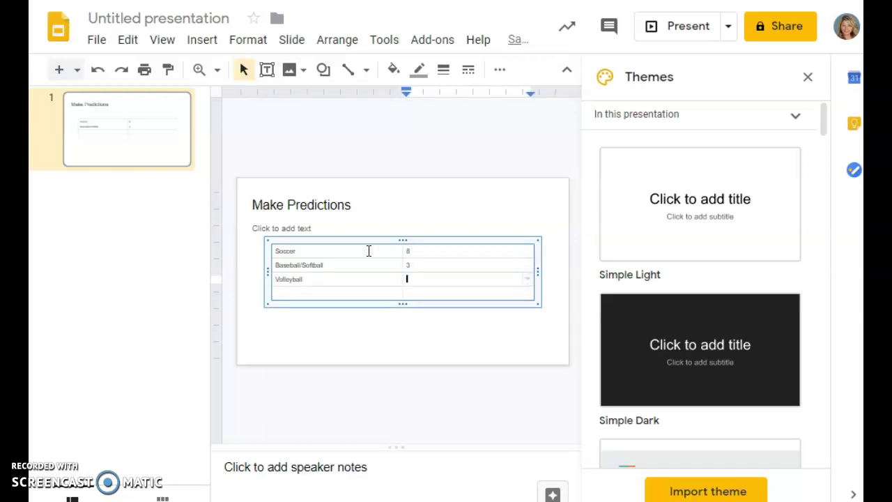
type("5")
key("Tab")
type("Track")
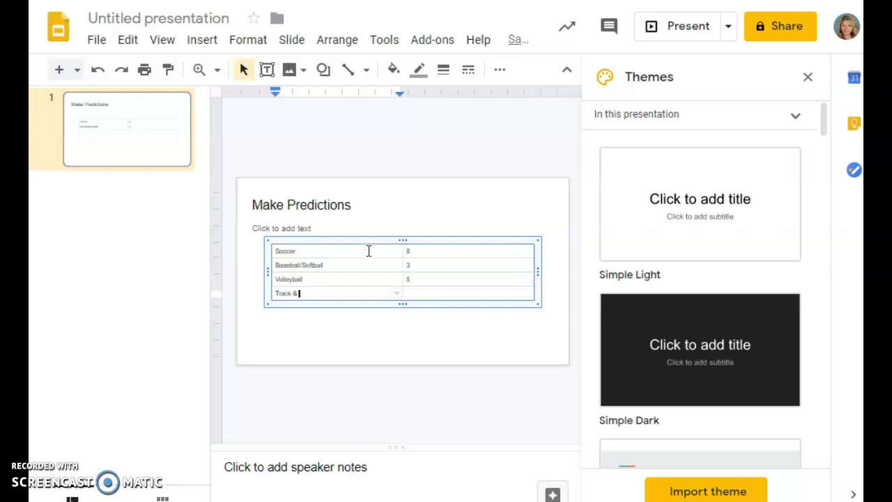
type(" & Field")
key("Tab")
type("6")
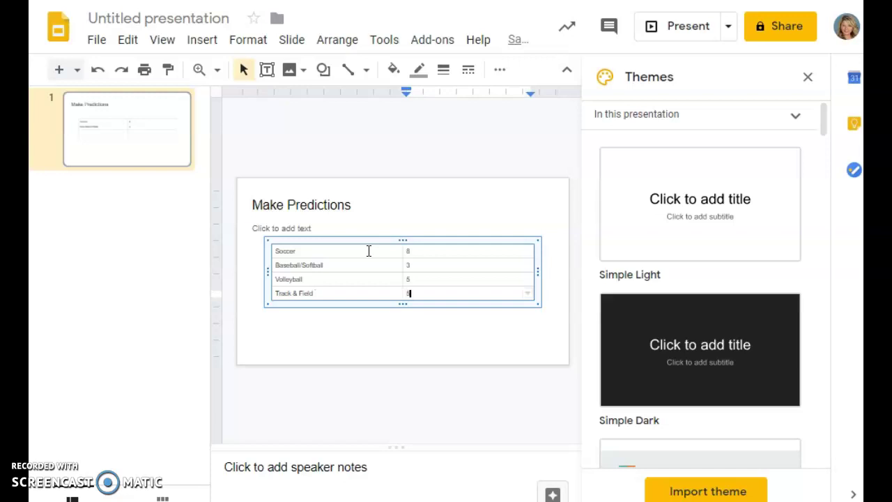
key("BackSpace")
type("4")
left_click_drag(535, 276, 400, 265)
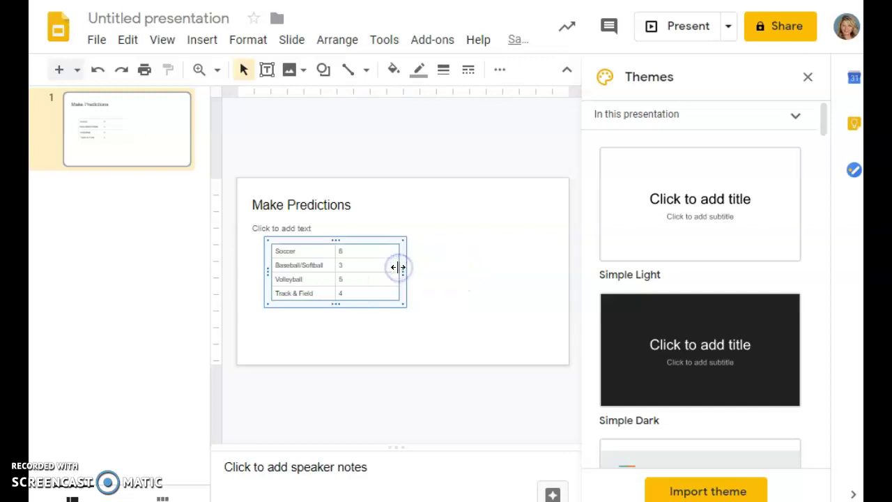
left_click(440, 251)
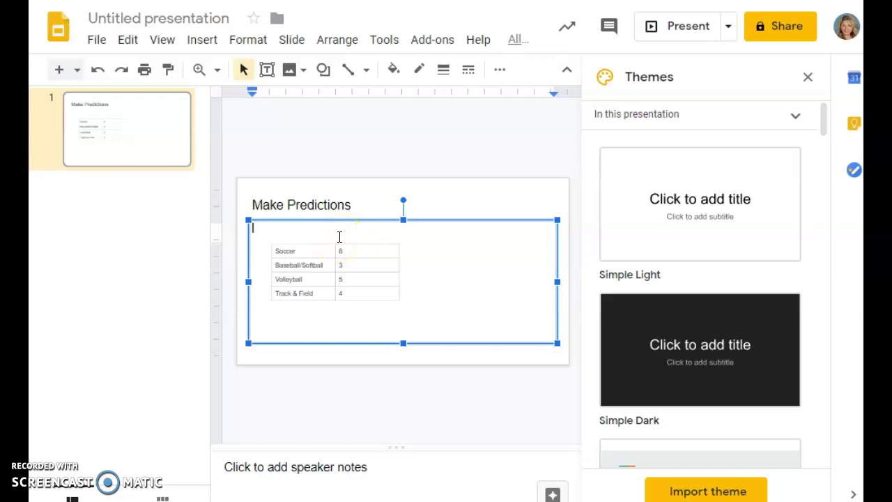
Type question 1 'What is the size of the sample?' and begin question 2 about probability.
type("1. W")
type("hat is the size of t")
type("he sample?")
key("Return")
left_click(342, 235)
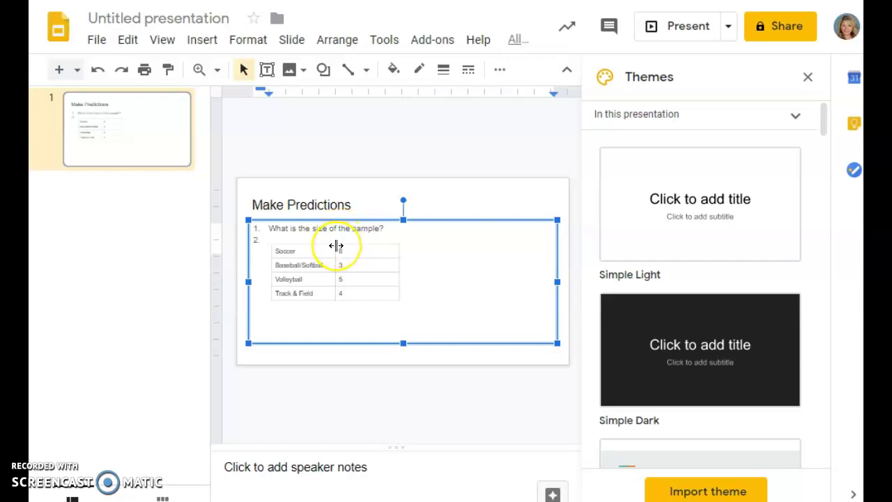
type("Wah")
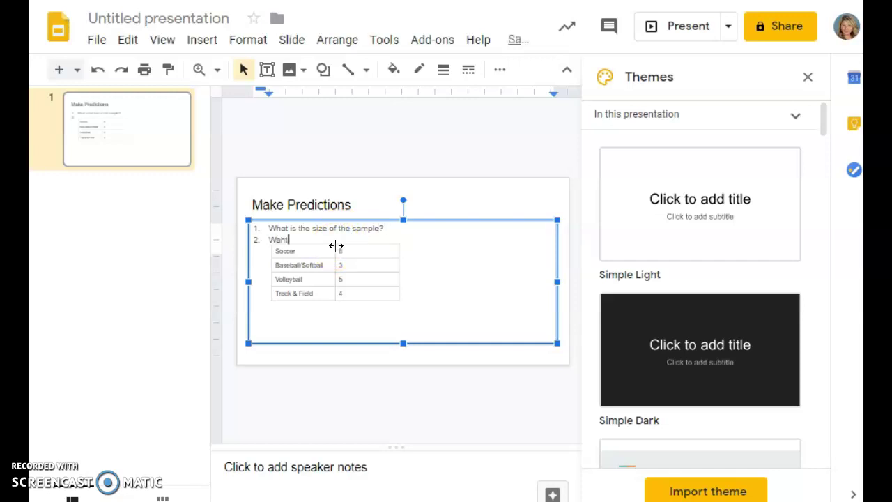
type("t")
key("BackSpace")
key("BackSpace")
key("BackSpace")
key("BackSpace")
type("hat is the probability t")
left_click(335, 246)
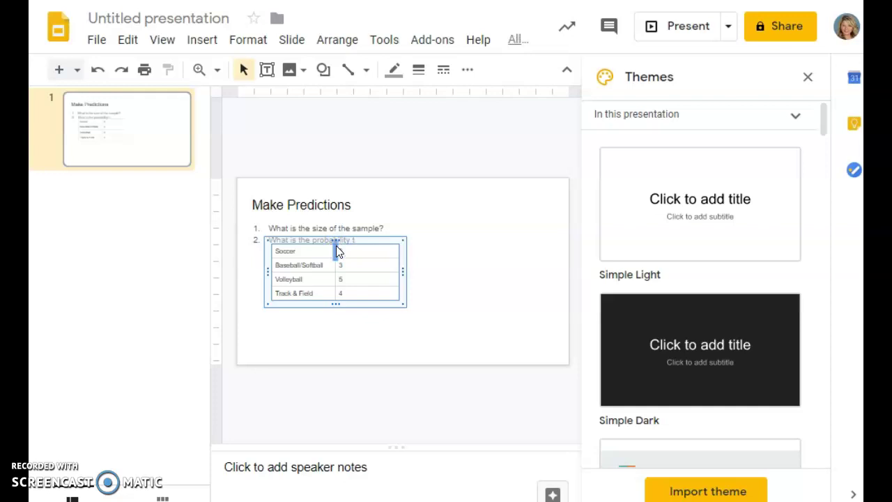
Move the table to the lower right and complete the soccer and volleyball probability questions.
left_click_drag(376, 240, 520, 283)
left_click(359, 239)
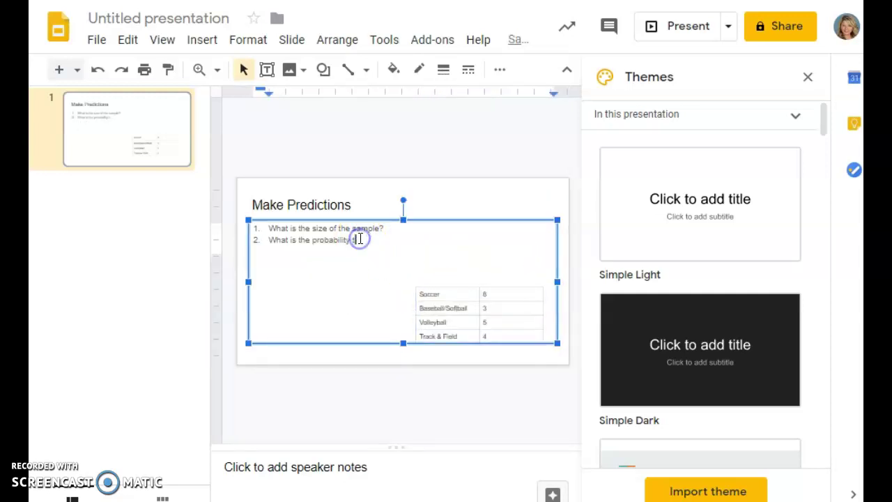
type("hat a studett will prefer soccer?")
key("Return")
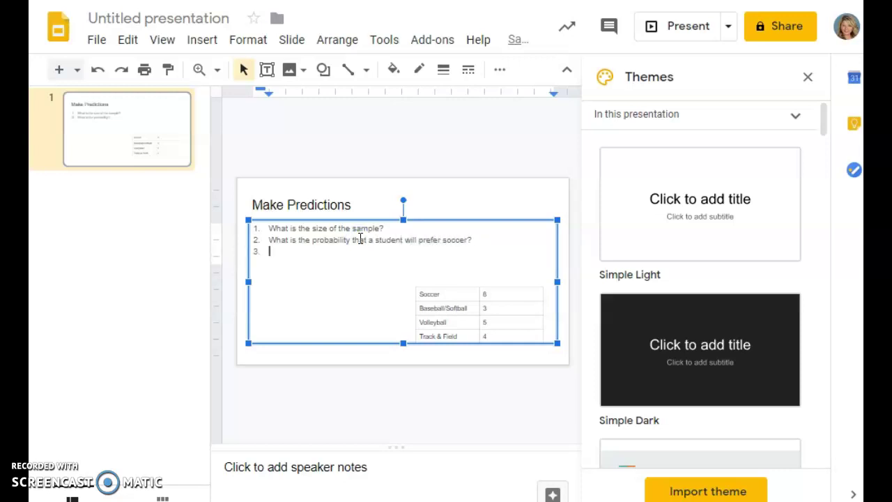
type("What is the probability that a student will prefer volleyball")
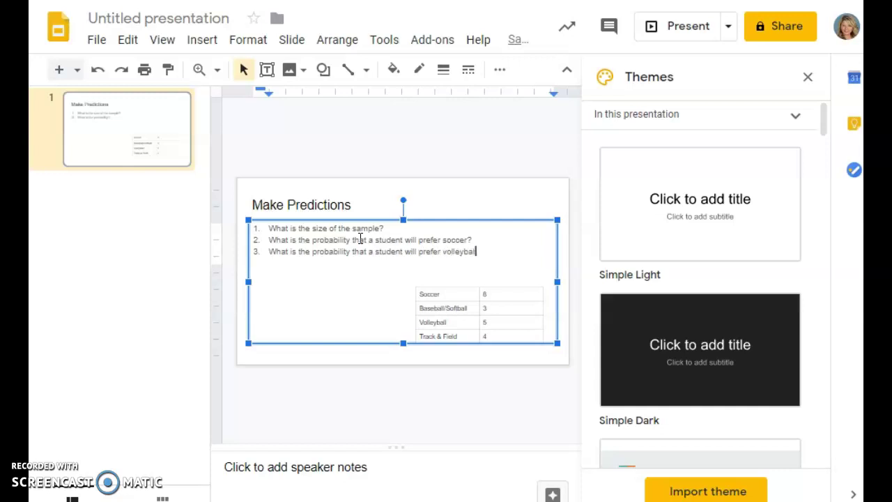
type("?")
key("Return")
Write question 4 asking to predict how many of 550 students prefer track and field.
type("Tere are")
key("BackSpace")
key("BackSpace")
key("BackSpace")
key("BackSpace")
key("BackSpace")
key("BackSpace")
key("BackSpace")
type("her are 550")
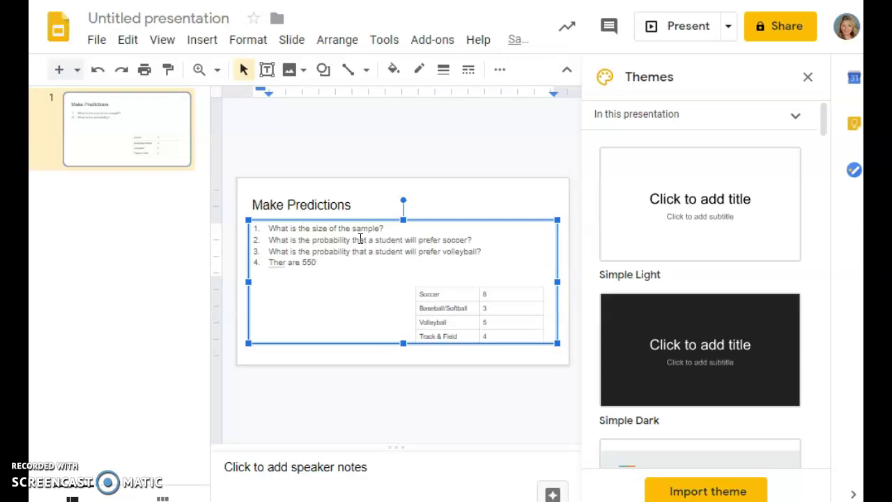
left_click(293, 288)
left_click(283, 262)
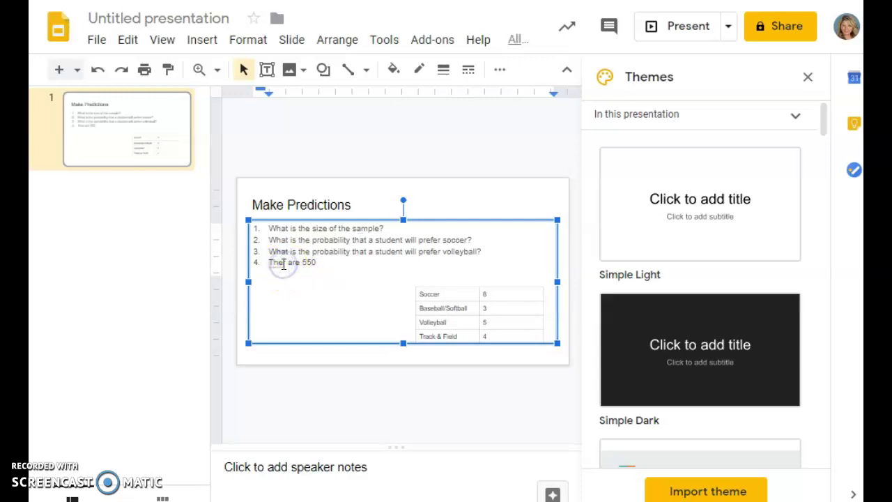
type("er")
left_click(336, 263)
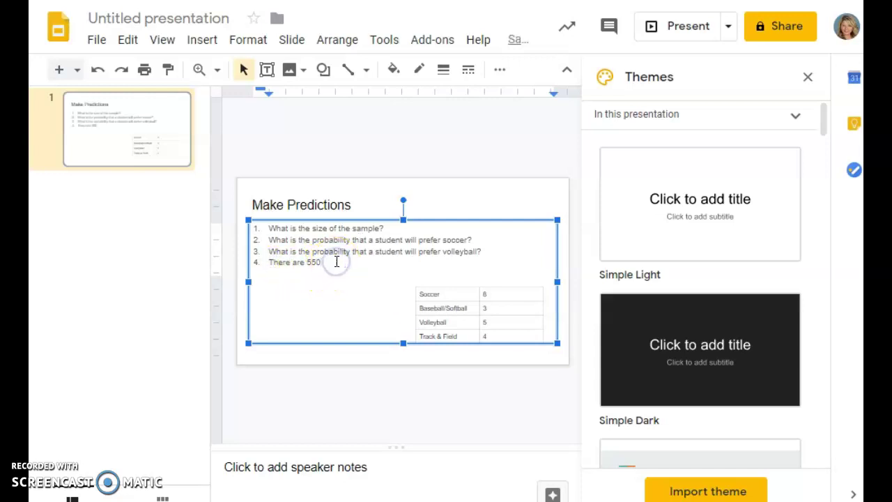
type("students int he s")
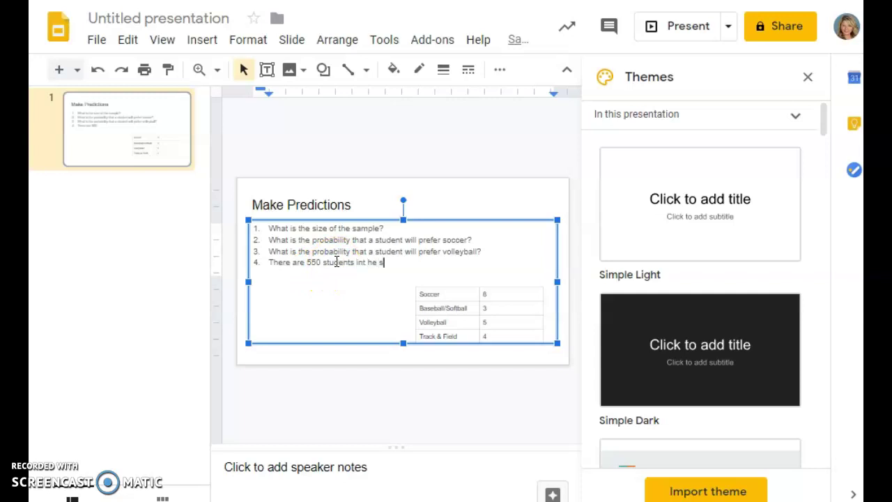
key("BackSpace")
key("BackSpace")
key("BackSpace")
key("BackSpace")
key("BackSpace")
key("BackSpace")
type("the school. Predict how many students s")
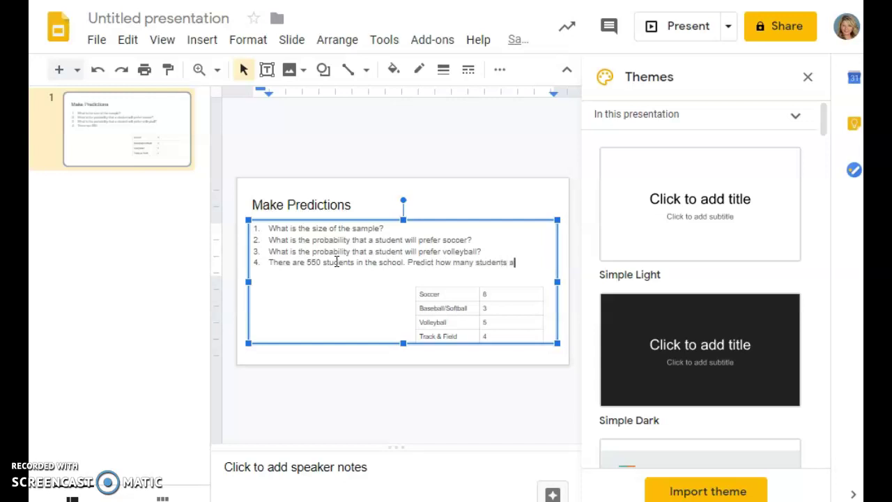
type("t thee school prefer ")
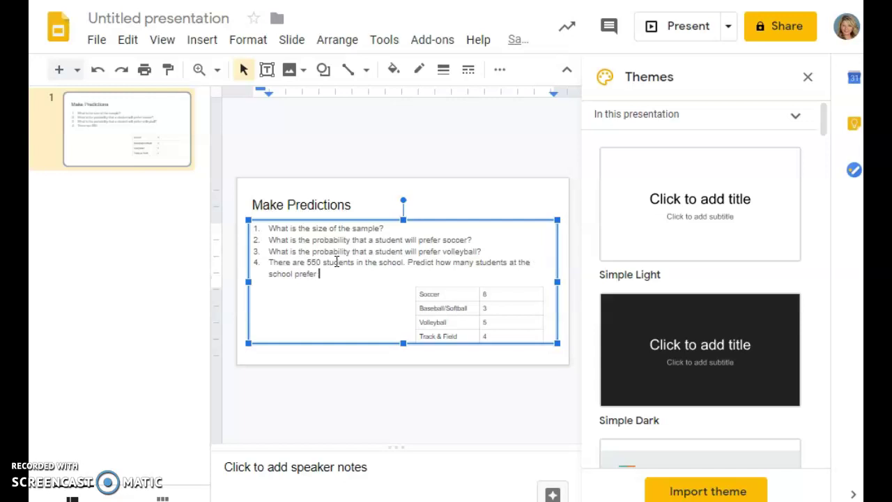
type("track and field.")
Snip the Make Predictions slide in Snipping Tool and save it as JPEG 'Capture'.
left_click(504, 149)
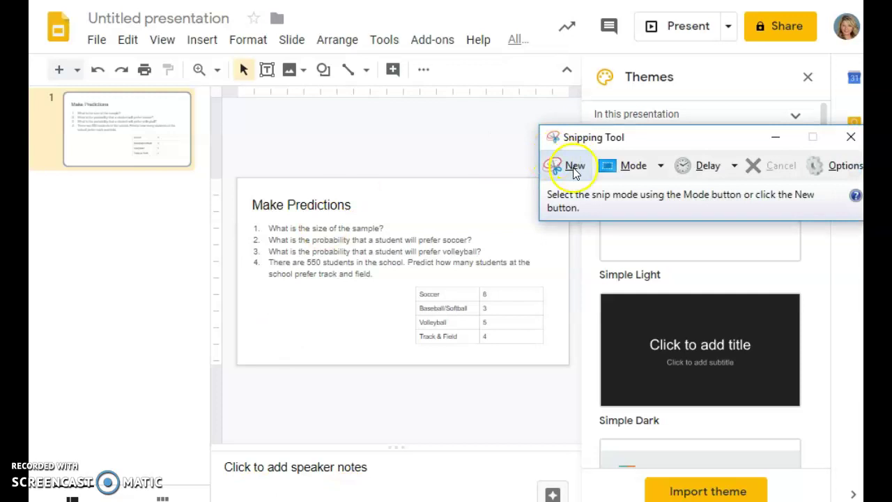
left_click(568, 165)
left_click_drag(243, 186, 557, 359)
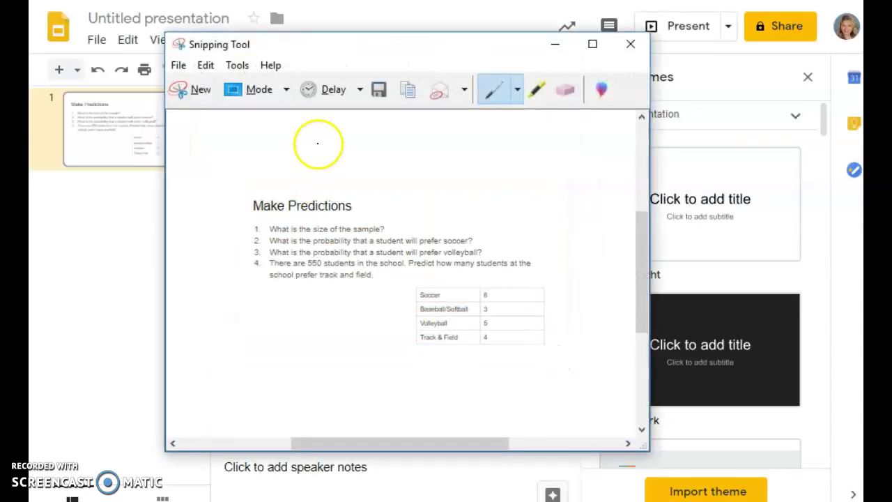
left_click(178, 64)
left_click(202, 83)
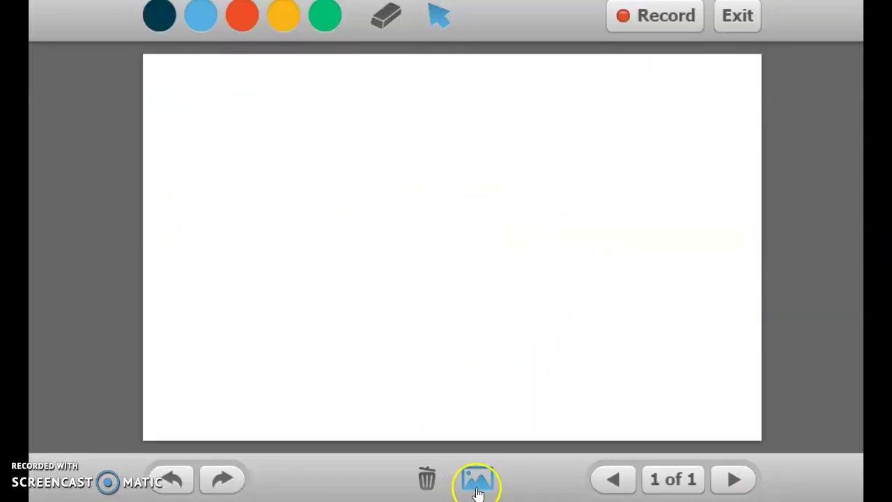
Insert the Capture image from the Downloads folder onto the whiteboard page.
left_click(479, 476)
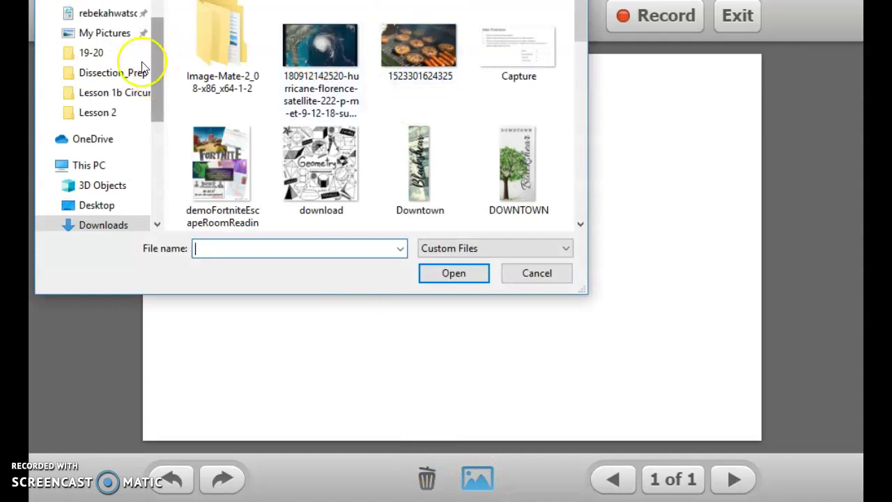
scroll(155, 62, "up", 1)
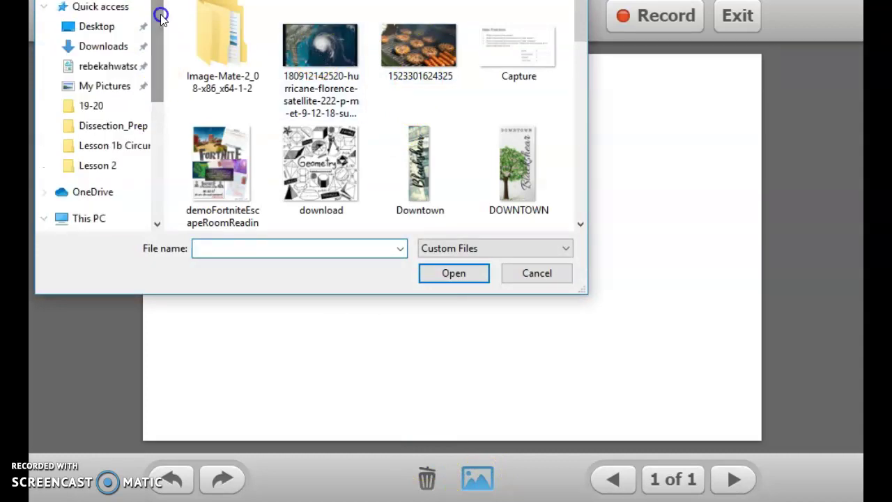
left_click(103, 48)
left_click(503, 50)
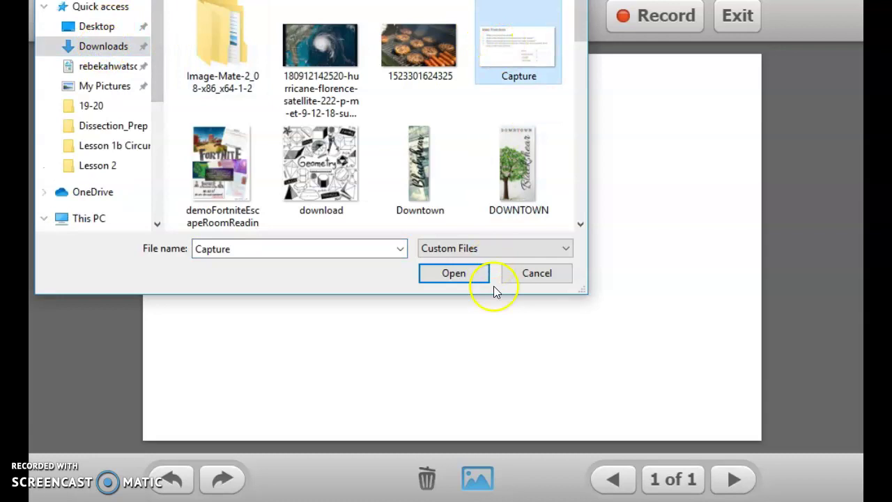
left_click(463, 278)
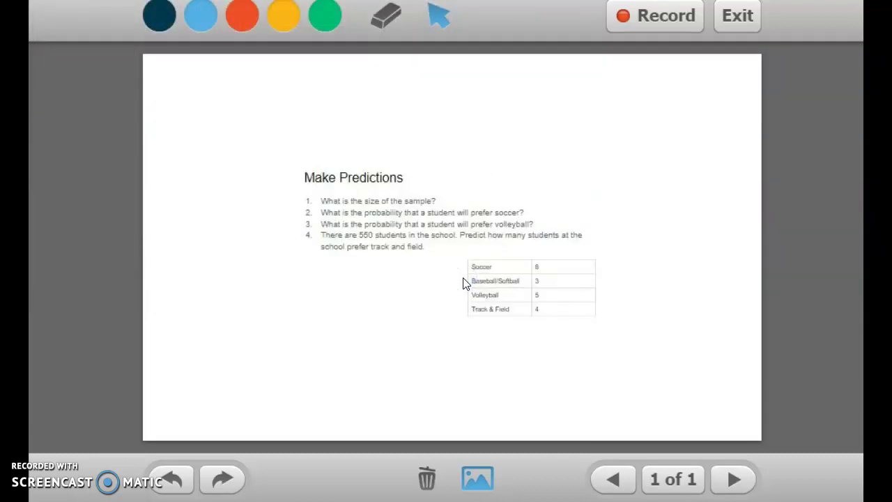
Move the slide image to the upper-left of the page.
left_click(456, 249)
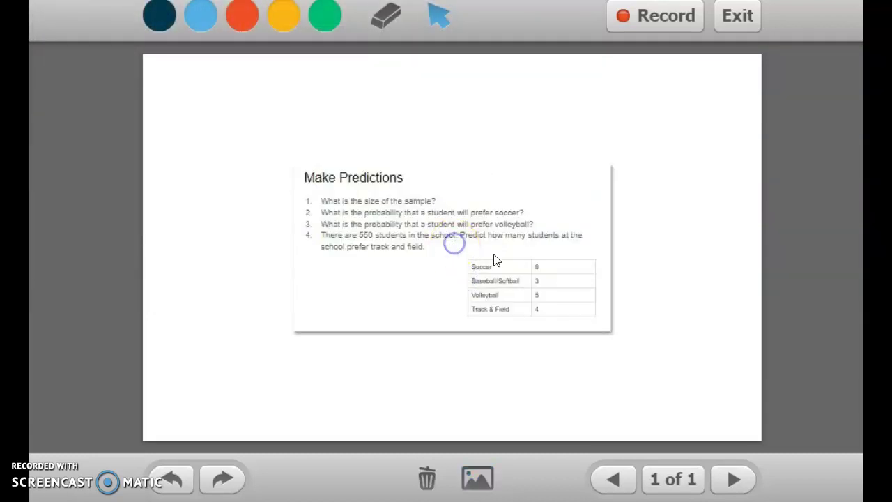
left_click_drag(603, 291, 460, 185)
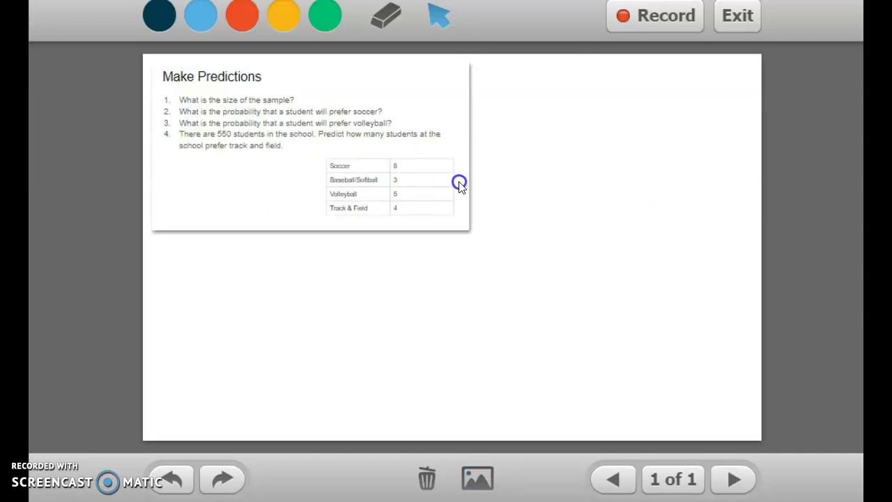
left_click(411, 172)
Start recording, allowing camera and microphone access in Flash and the browser.
left_click(652, 31)
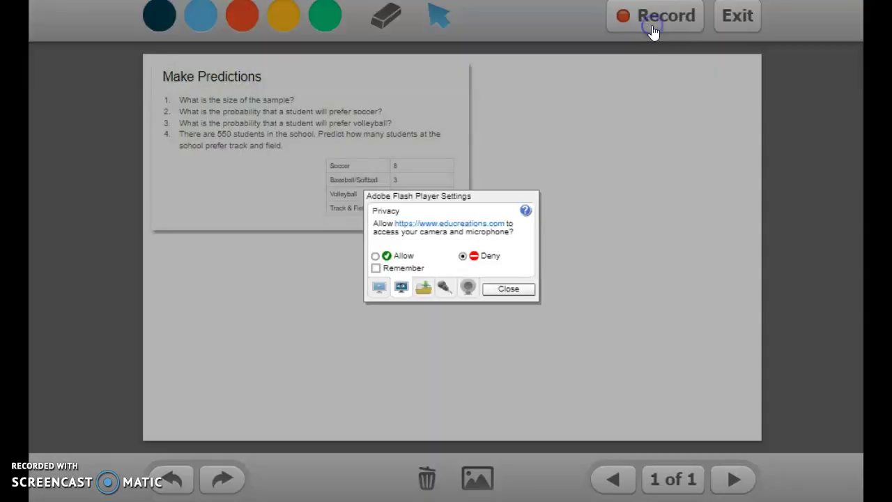
left_click(375, 257)
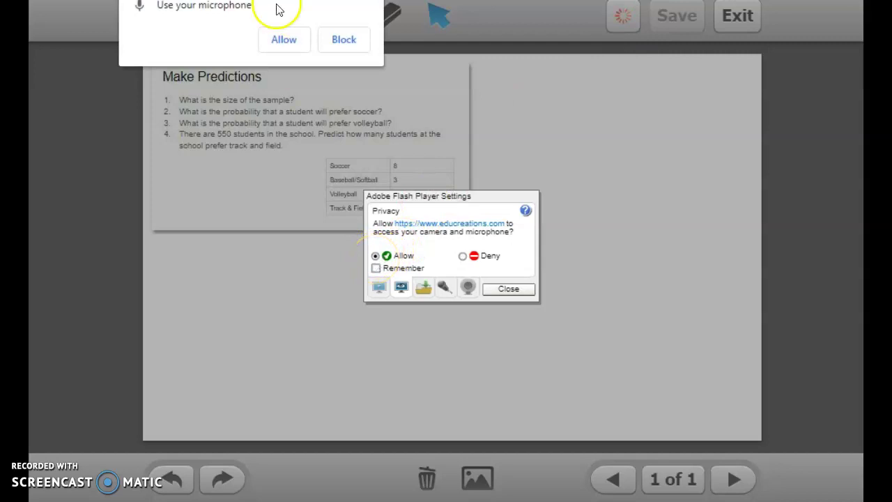
left_click(277, 39)
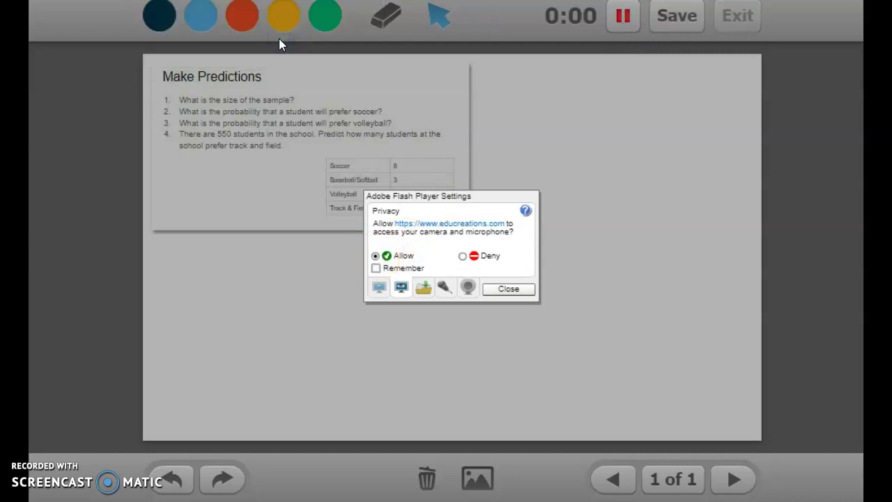
left_click(509, 288)
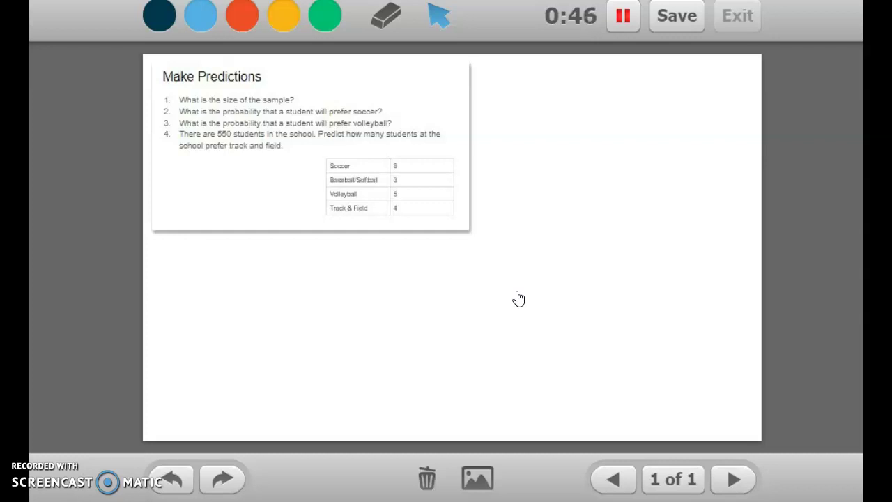
In red, circle question 1 and handwrite the note 'Add the numbers in table'.
left_click(242, 15)
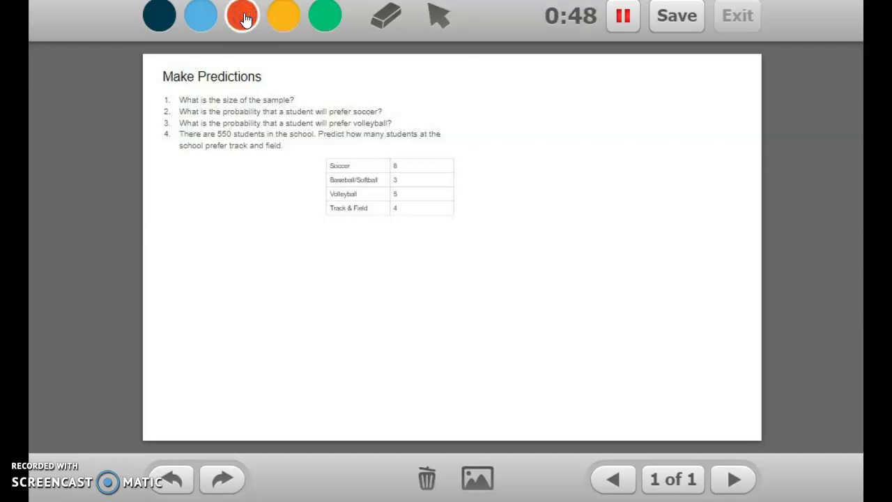
left_click(158, 93)
mouse_move(159, 96)
left_mouse_down()
mouse_move(173, 92)
mouse_move(159, 99)
left_mouse_up()
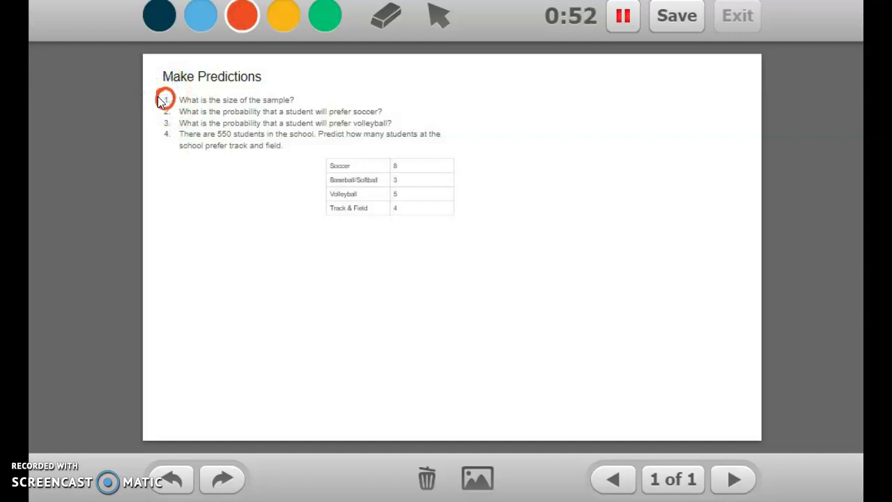
mouse_move(460, 85)
left_mouse_down()
mouse_move(488, 80)
mouse_move(487, 101)
mouse_move(504, 91)
mouse_move(530, 103)
mouse_move(540, 89)
mouse_move(557, 99)
mouse_move(569, 86)
mouse_move(568, 100)
mouse_move(689, 93)
left_mouse_up()
mouse_move(496, 118)
left_mouse_down()
mouse_move(496, 127)
mouse_move(510, 131)
mouse_move(567, 113)
mouse_move(613, 121)
mouse_move(528, 167)
mouse_move(467, 159)
mouse_move(468, 179)
left_mouse_up()
left_click(492, 109)
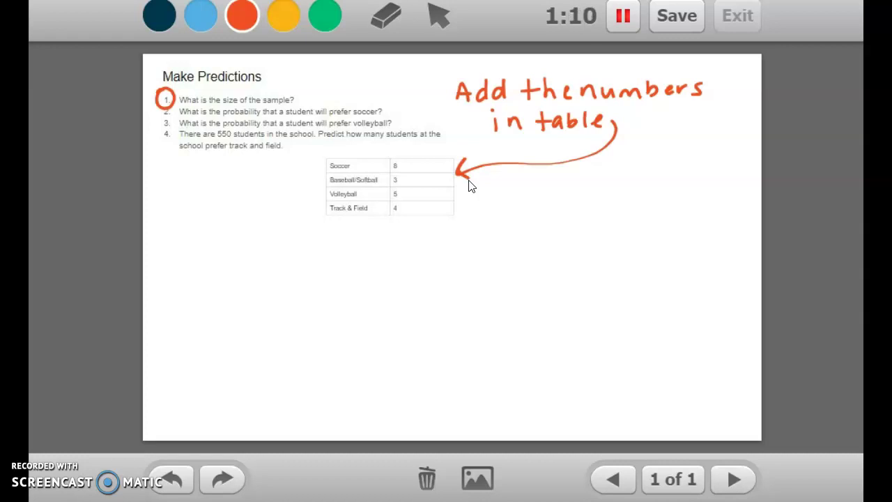
Add the table with a plus sign and total, answer 20, and erase the stray mark.
left_click_drag(375, 207, 388, 206)
mouse_move(382, 200)
left_mouse_down()
mouse_move(382, 214)
mouse_move(418, 221)
mouse_move(393, 247)
mouse_move(402, 235)
left_mouse_up()
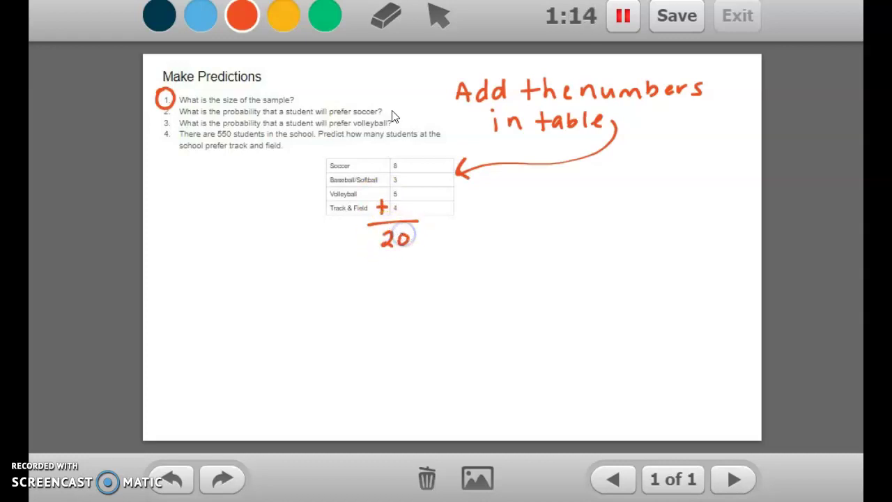
left_click_drag(391, 106, 393, 114)
mouse_move(301, 93)
left_mouse_down()
mouse_move(315, 102)
mouse_move(324, 89)
left_mouse_up()
left_click(385, 15)
left_click_drag(398, 103, 398, 110)
left_click(240, 19)
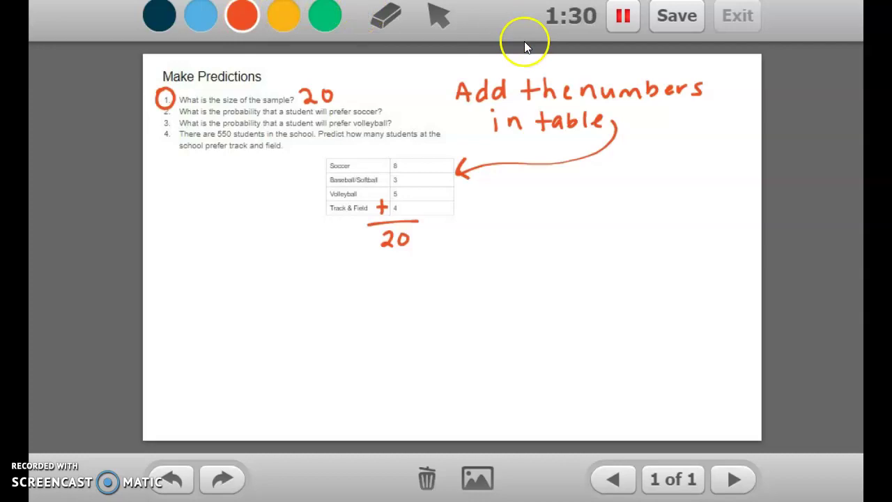
Stop recording and save the lesson titled 'Making Predictions'.
left_click(676, 21)
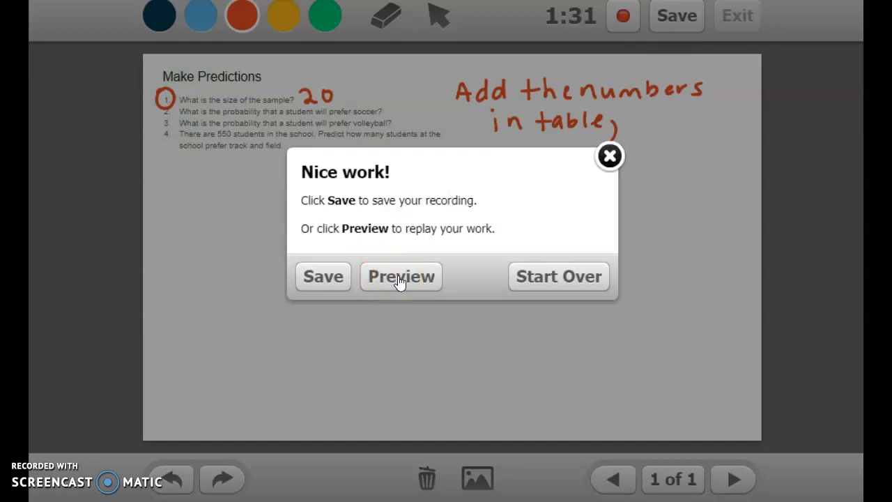
left_click(340, 281)
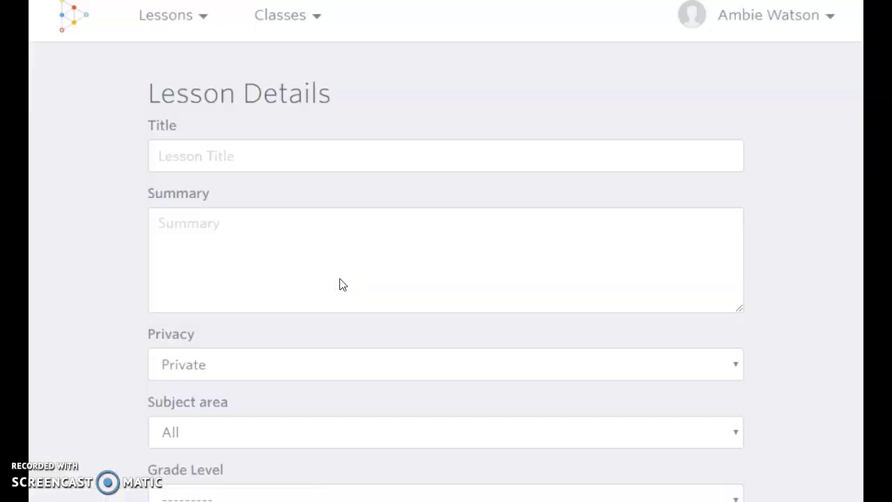
left_click(314, 156)
type("Making Pre")
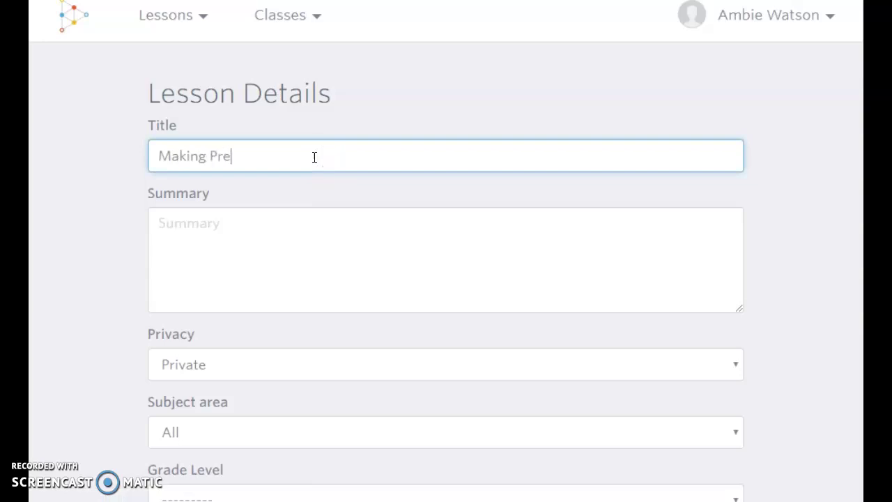
type("dictions")
left_click(283, 240)
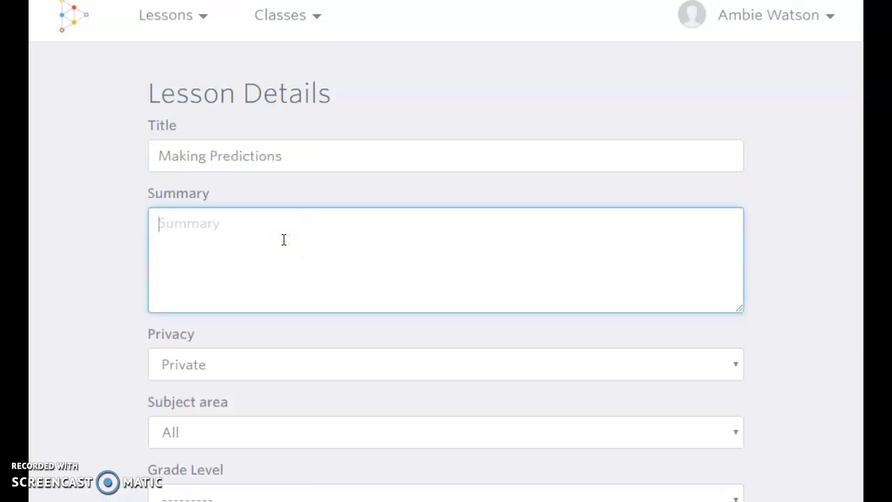
Set the lesson to Published, Math, Statistics, 7th grade, and create it.
left_click(298, 376)
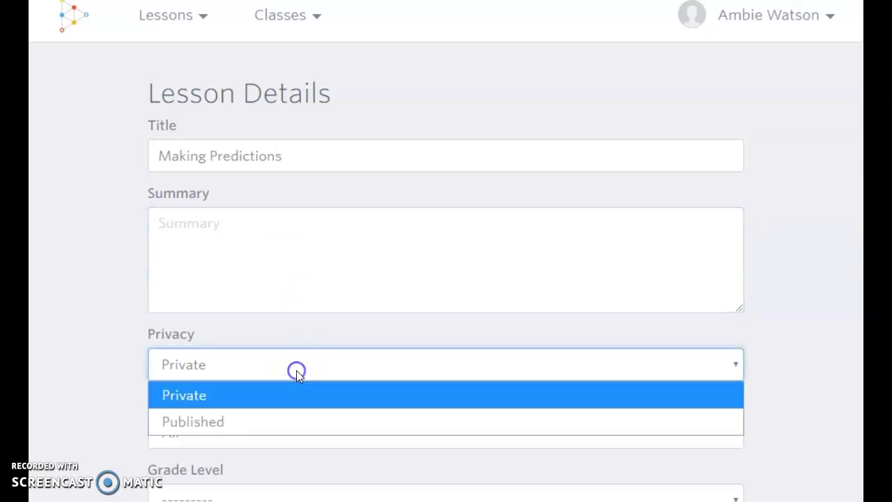
left_click(280, 423)
left_click(280, 424)
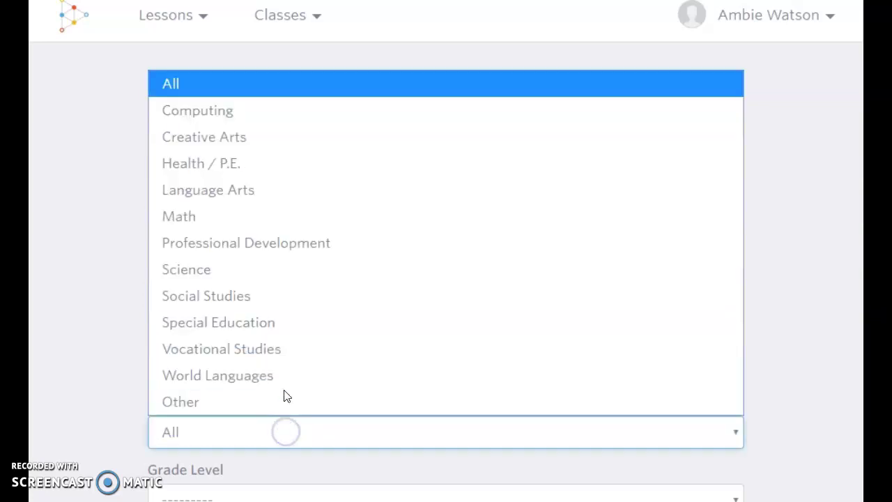
left_click(240, 216)
scroll(348, 289, "down", 4)
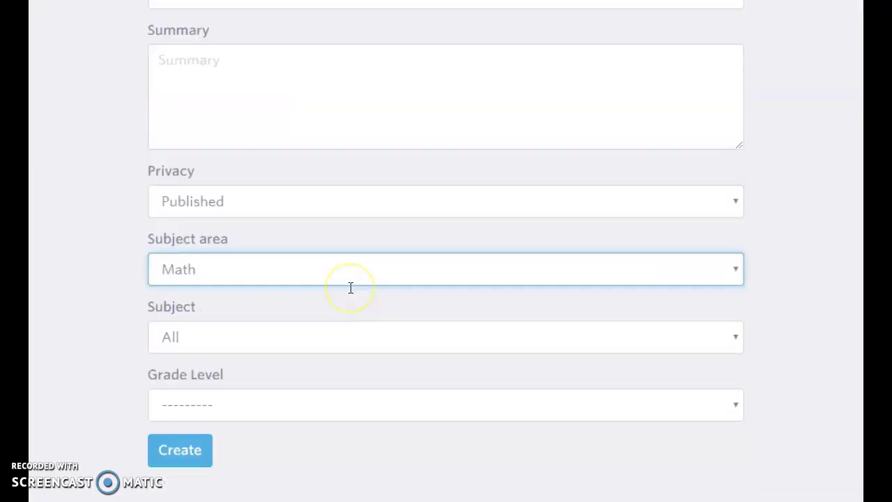
left_click(311, 233)
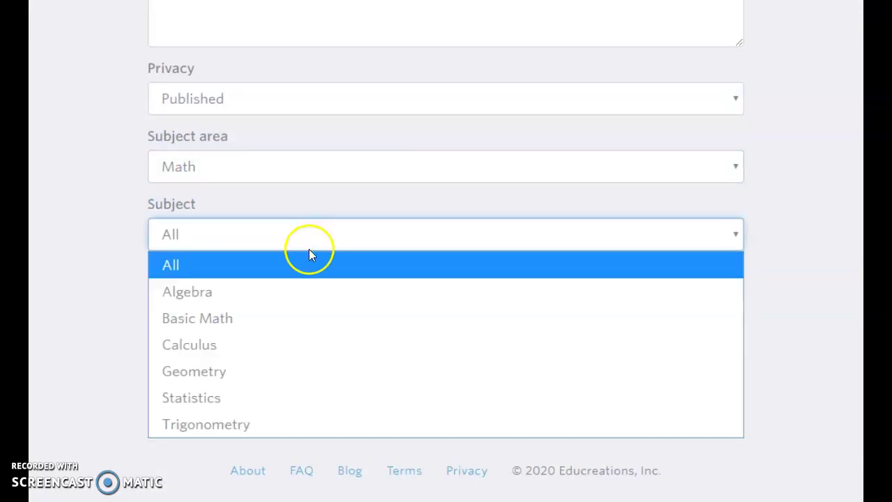
left_click(251, 397)
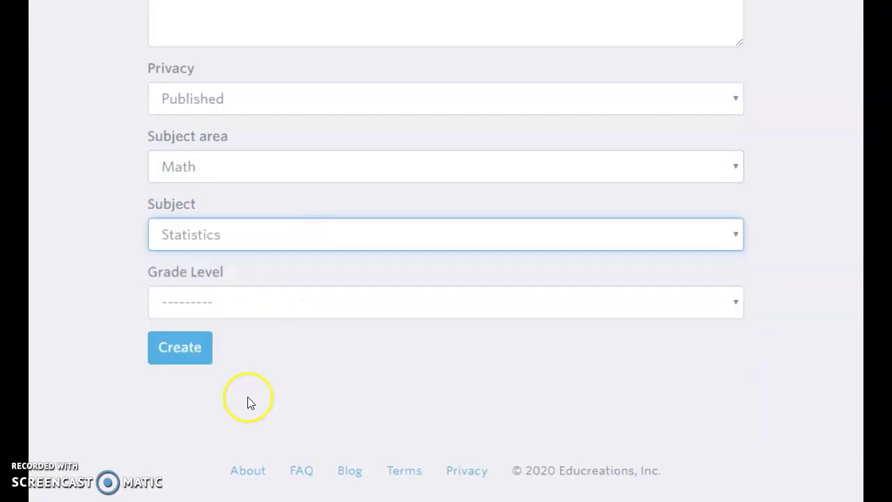
left_click(260, 307)
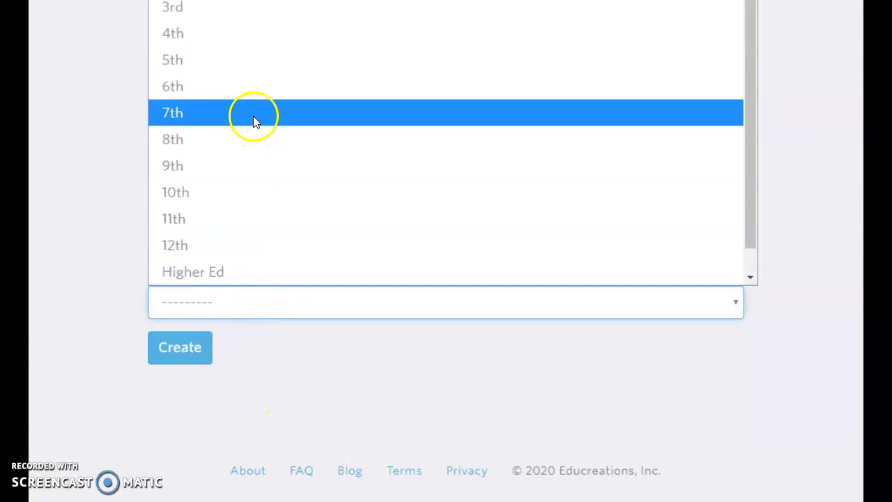
left_click(254, 117)
left_click(167, 348)
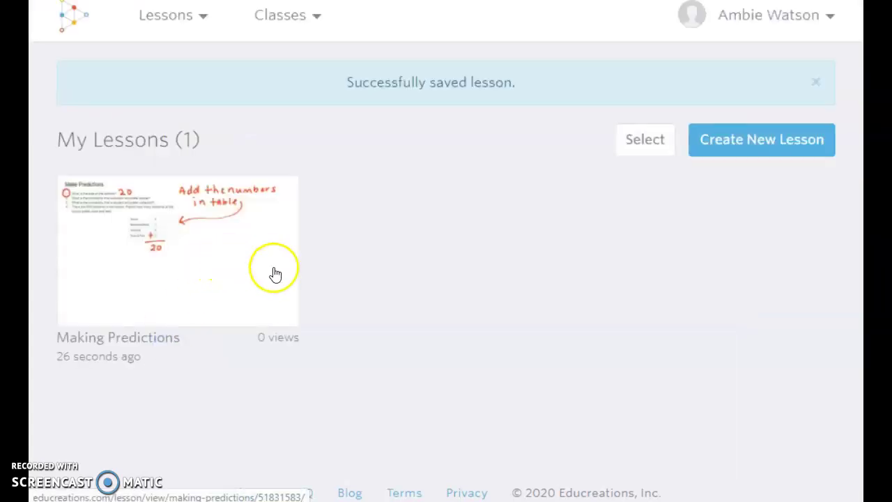
Leave selection mode without deleting anything and open the Making Predictions lesson page.
left_click(650, 143)
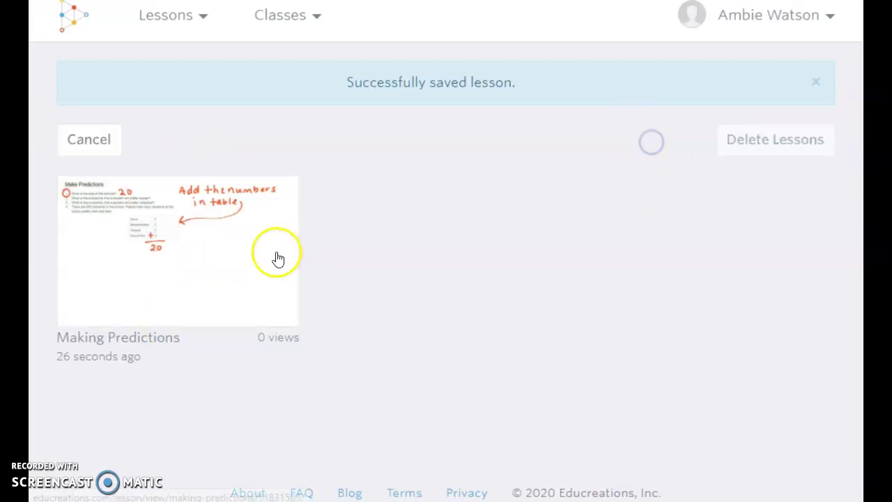
left_click(232, 252)
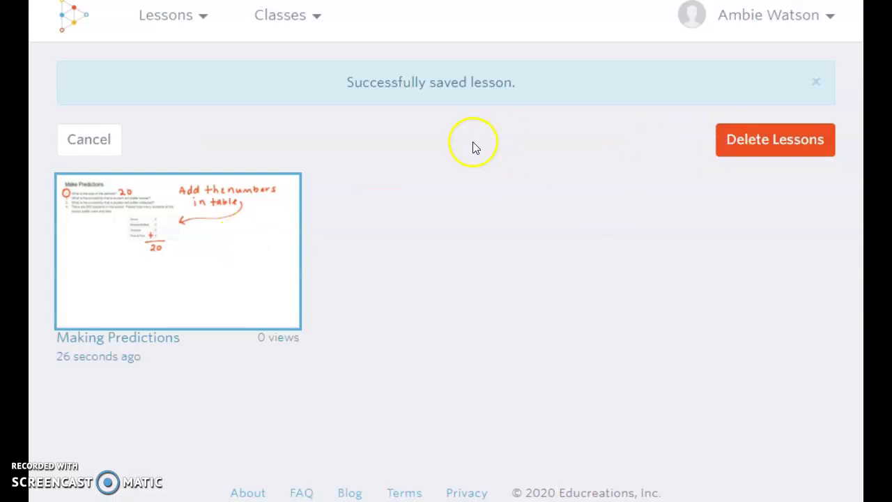
left_click(103, 128)
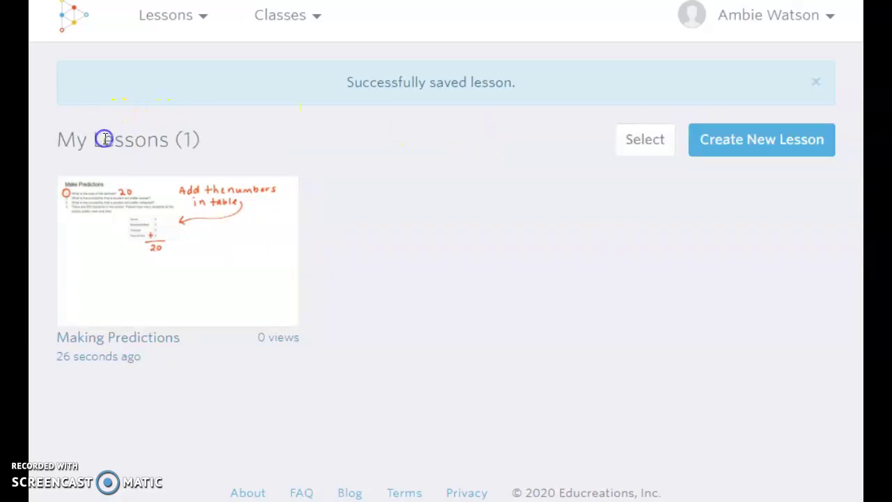
left_click(208, 260)
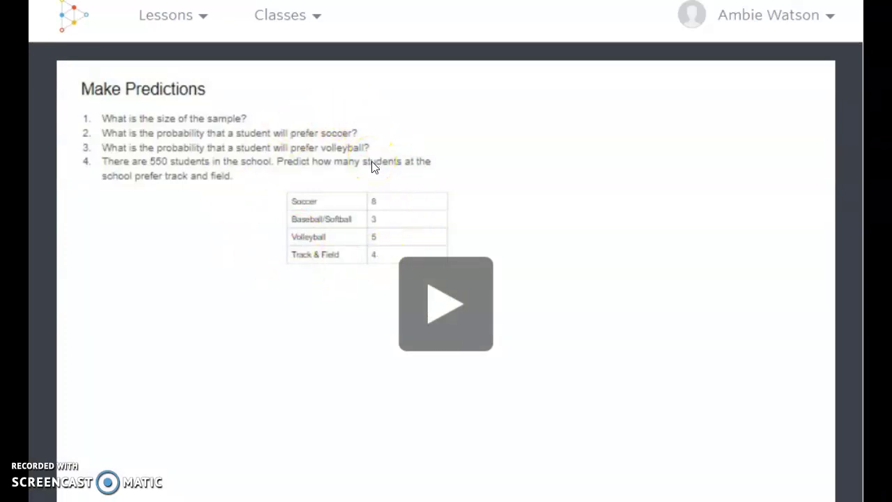
Show the Making Predictions lesson's Share options and copy its permalink.
scroll(589, 281, "down", 5)
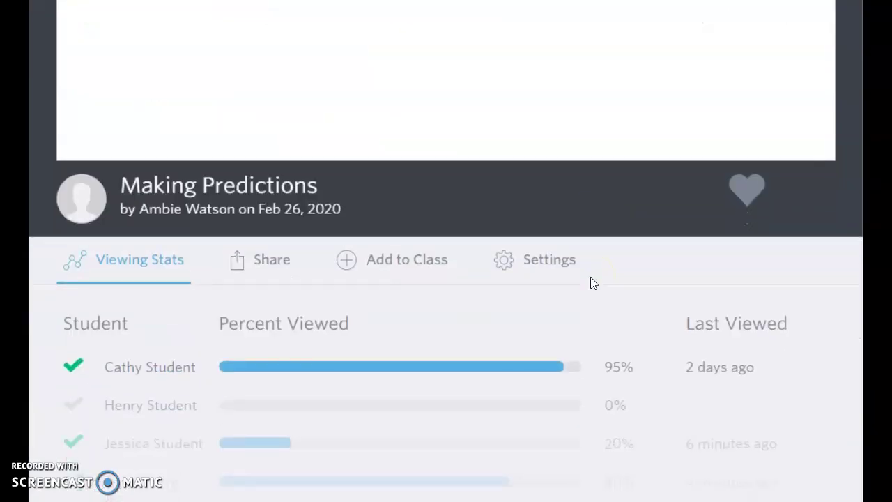
scroll(590, 281, "up", 1)
scroll(436, 218, "down", 5)
scroll(437, 221, "up", 6)
left_click(285, 382)
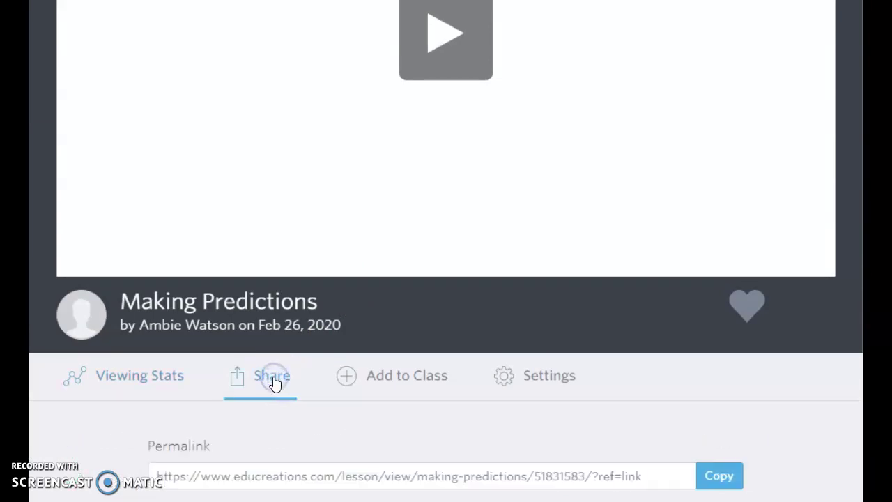
scroll(276, 382, "down", 2)
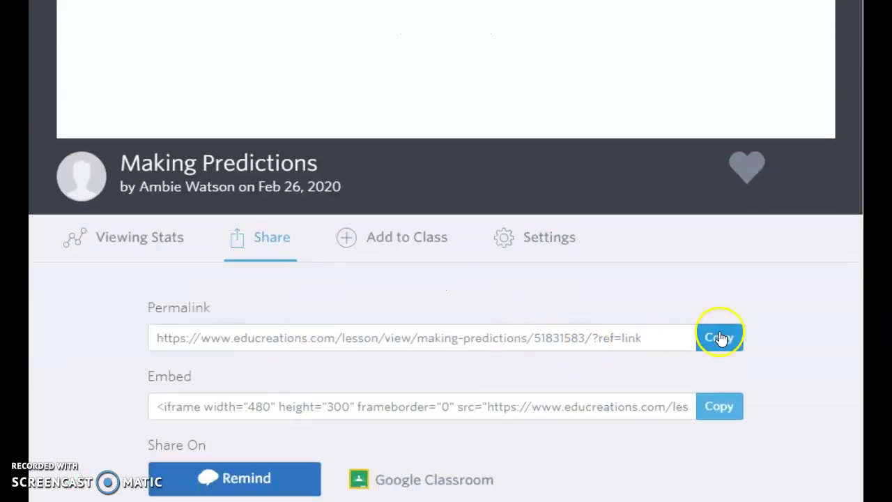
scroll(557, 389, "down", 2)
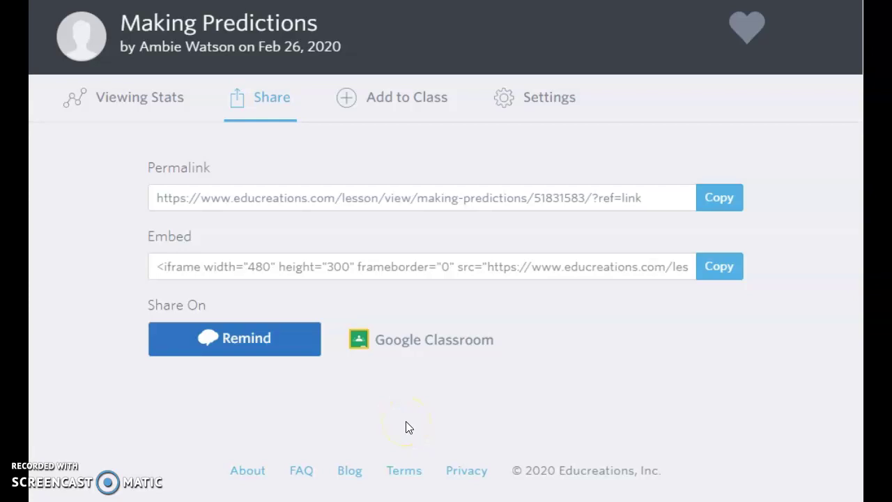
left_click(720, 279)
left_click(711, 202)
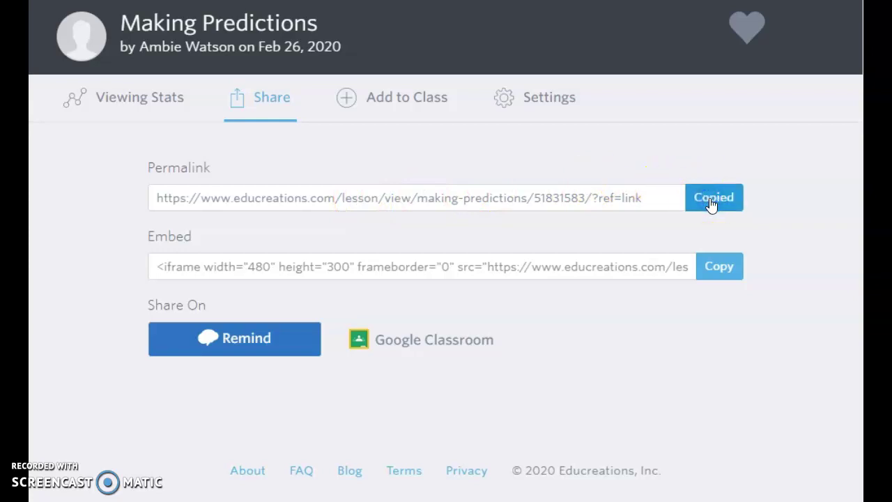